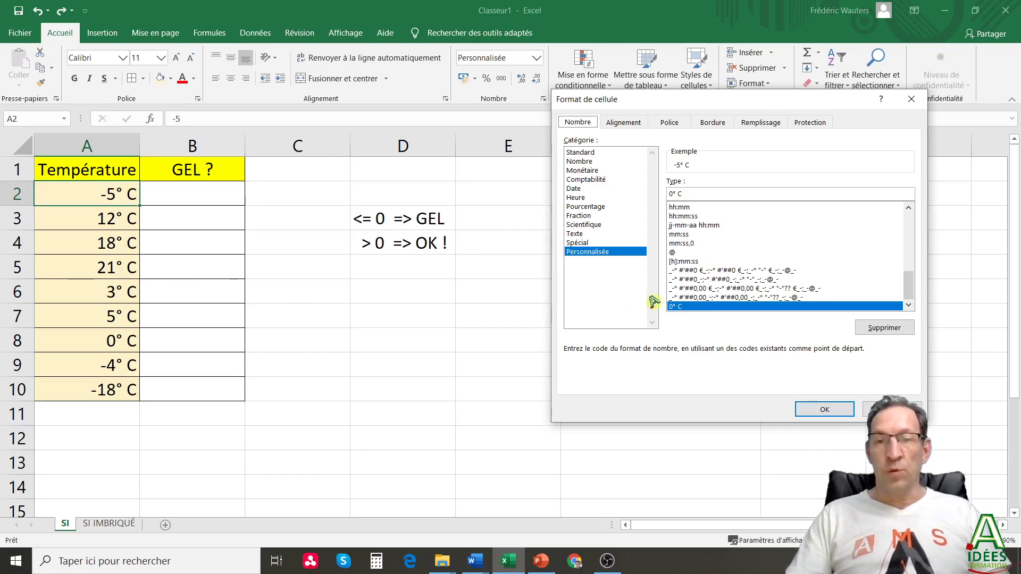
Accept the cell format settings and insert the SI function from the Logique category in cell B2
{"action": "left_click", "coordinate": [826, 410]}
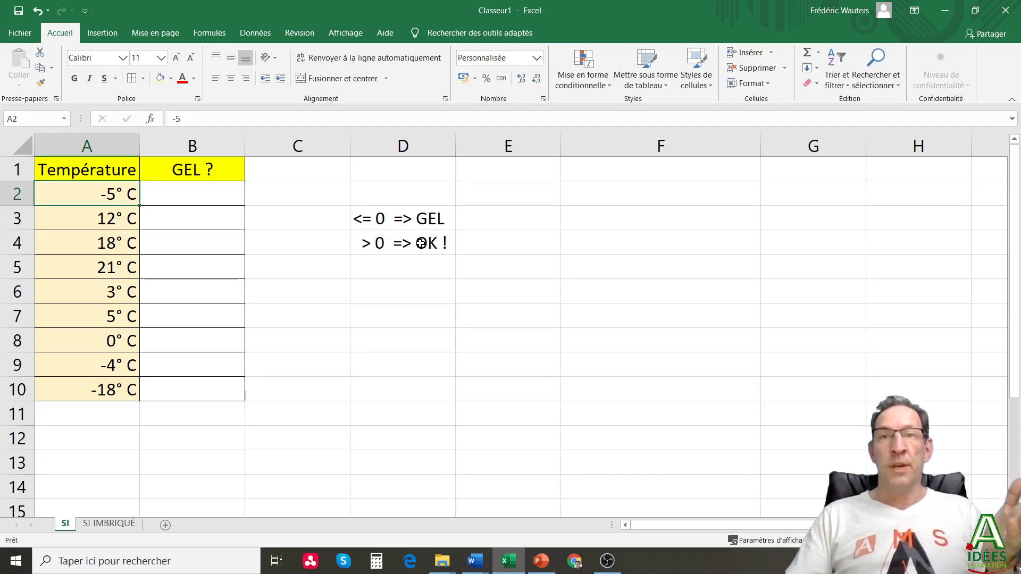
{"action": "left_click", "coordinate": [189, 190]}
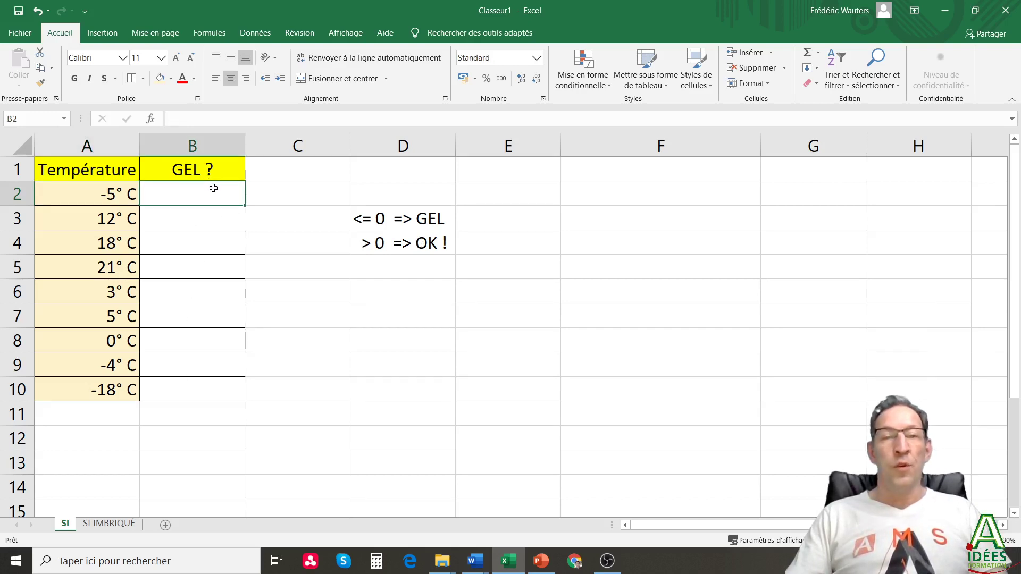
{"action": "left_click", "coordinate": [156, 120]}
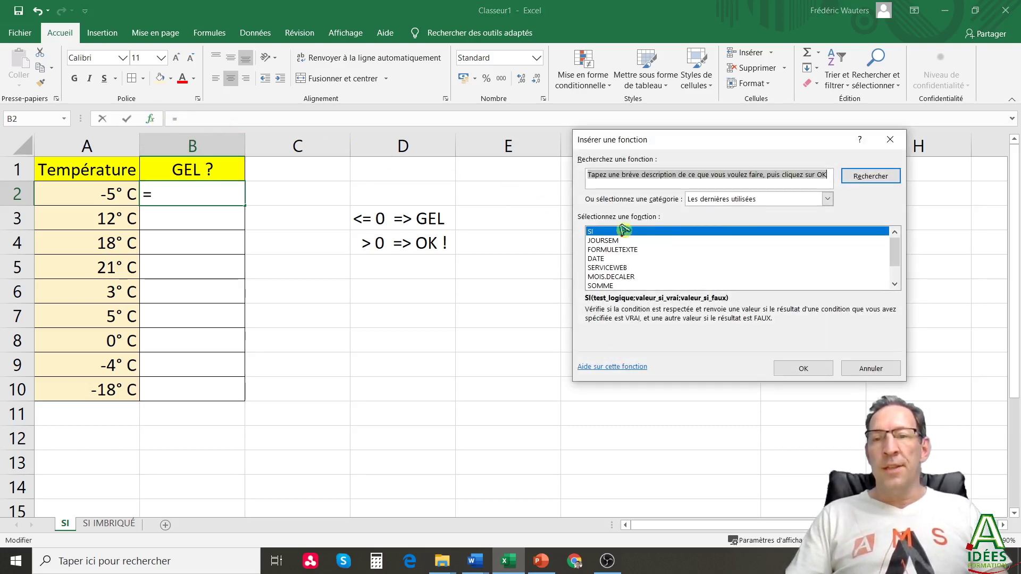
{"action": "left_click", "coordinate": [726, 200]}
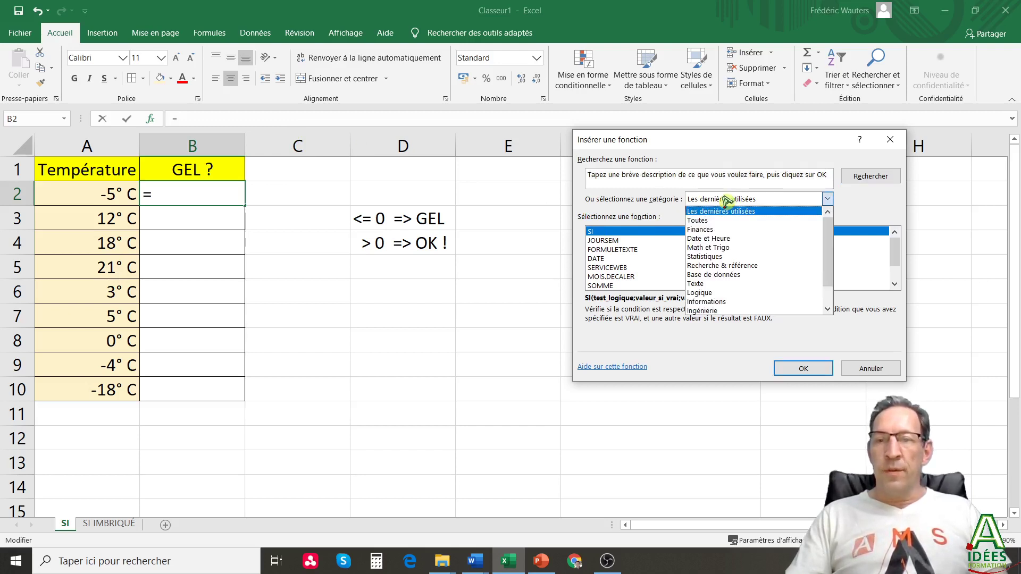
{"action": "left_click", "coordinate": [722, 292]}
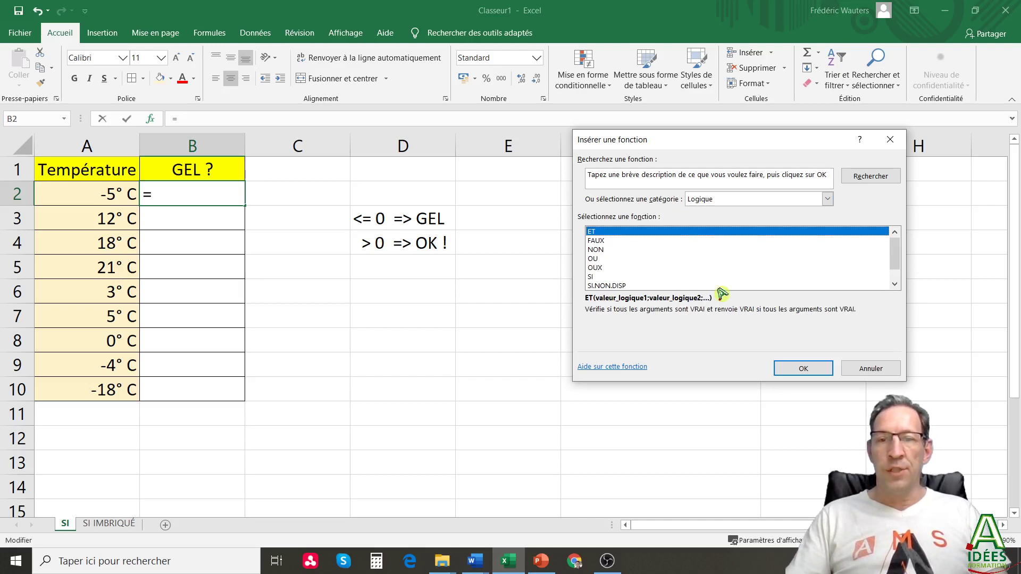
{"action": "left_click", "coordinate": [596, 275]}
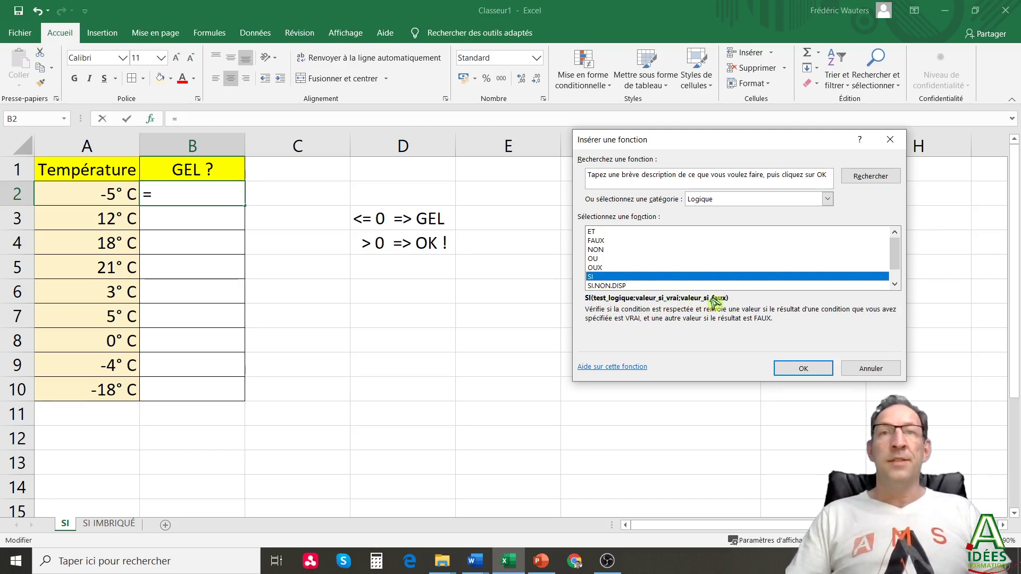
{"action": "left_click", "coordinate": [804, 369]}
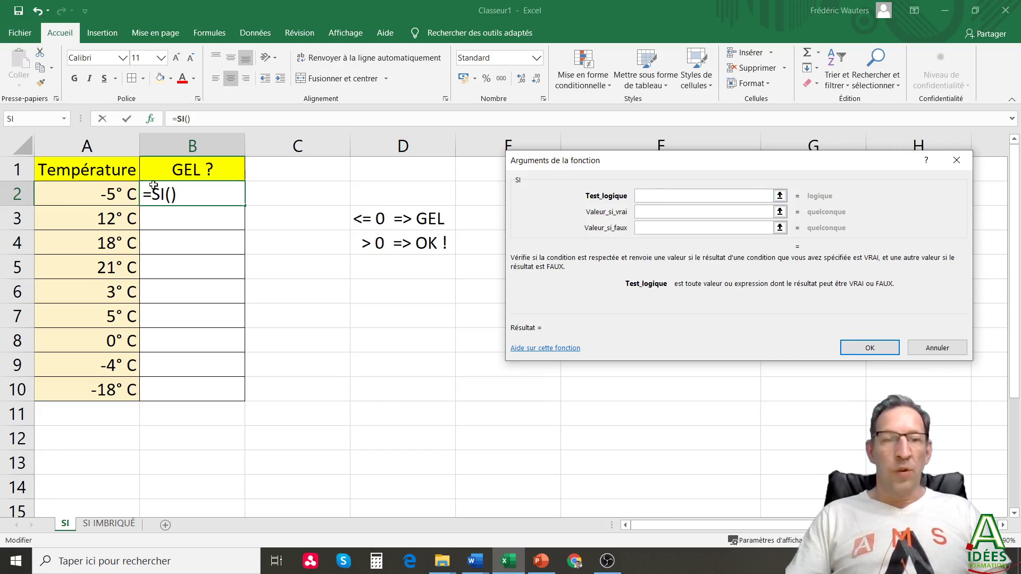
Set the SI function's logical test to A2<=0 and its value if true to "GEL"
{"action": "left_click", "coordinate": [107, 194]}
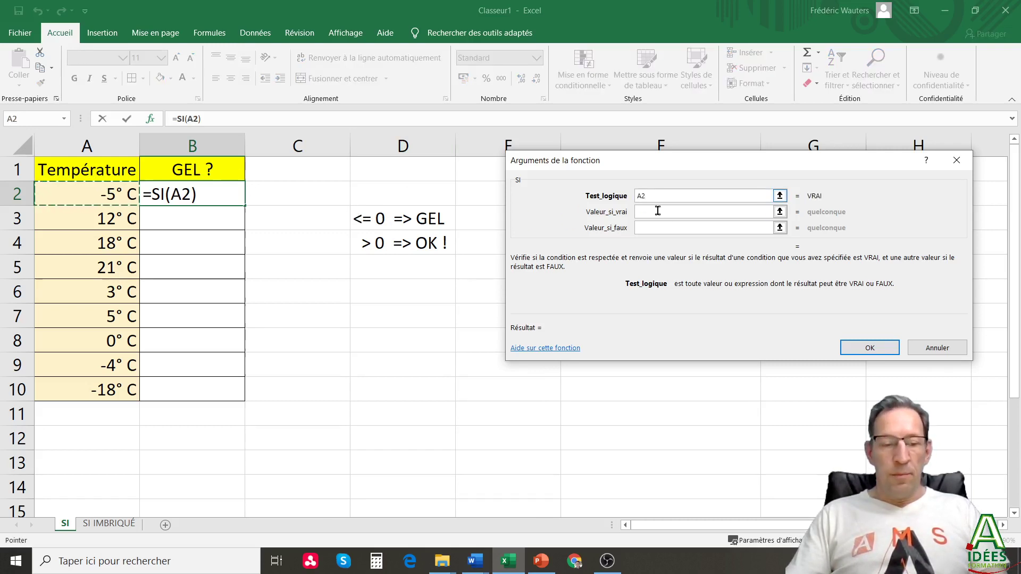
{"action": "type", "text": "<=0"}
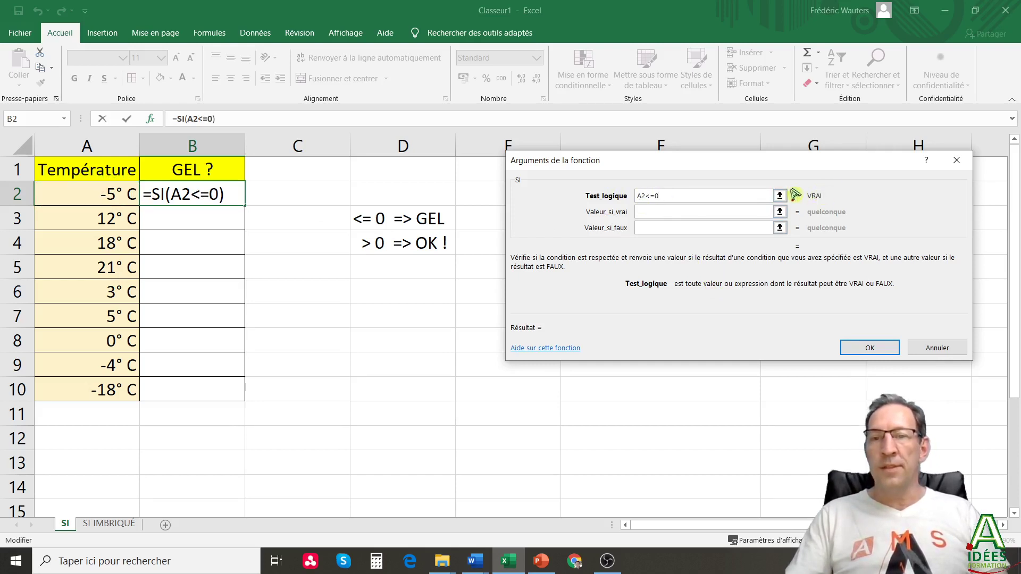
{"action": "left_click", "coordinate": [659, 210]}
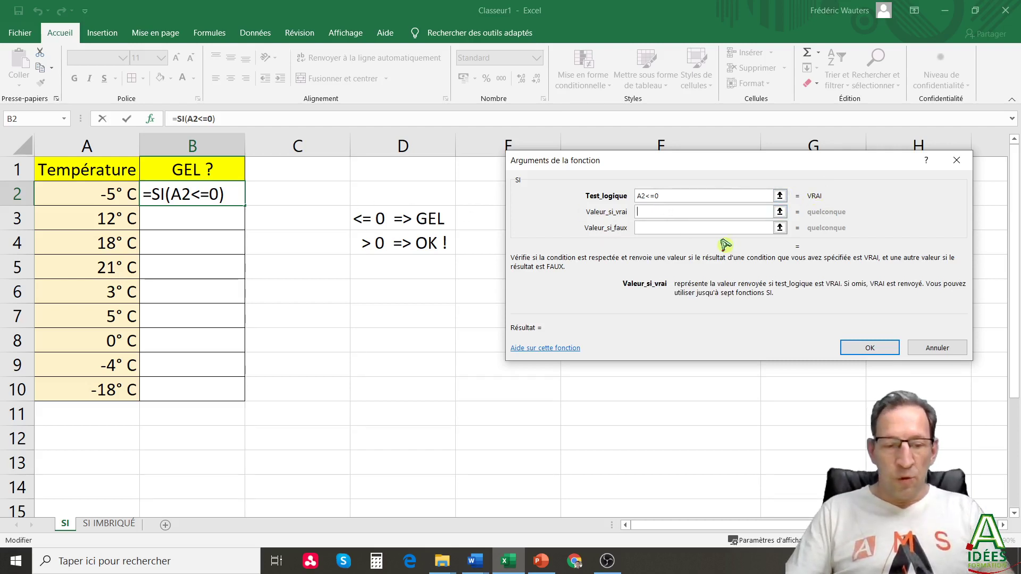
{"action": "type", "text": "\"GEL3"}
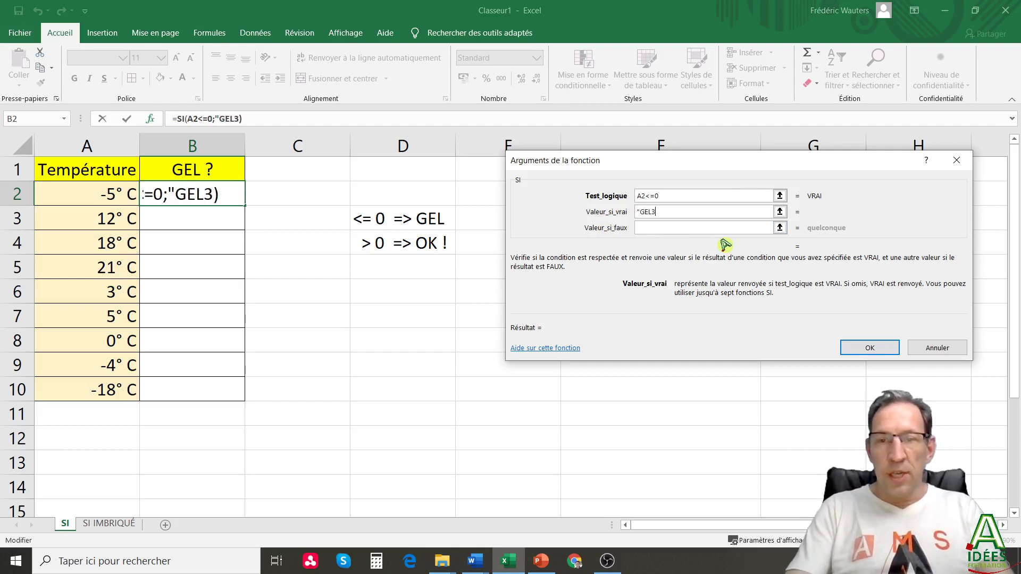
{"action": "key", "text": "BackSpace"}
{"action": "type", "text": "\""}
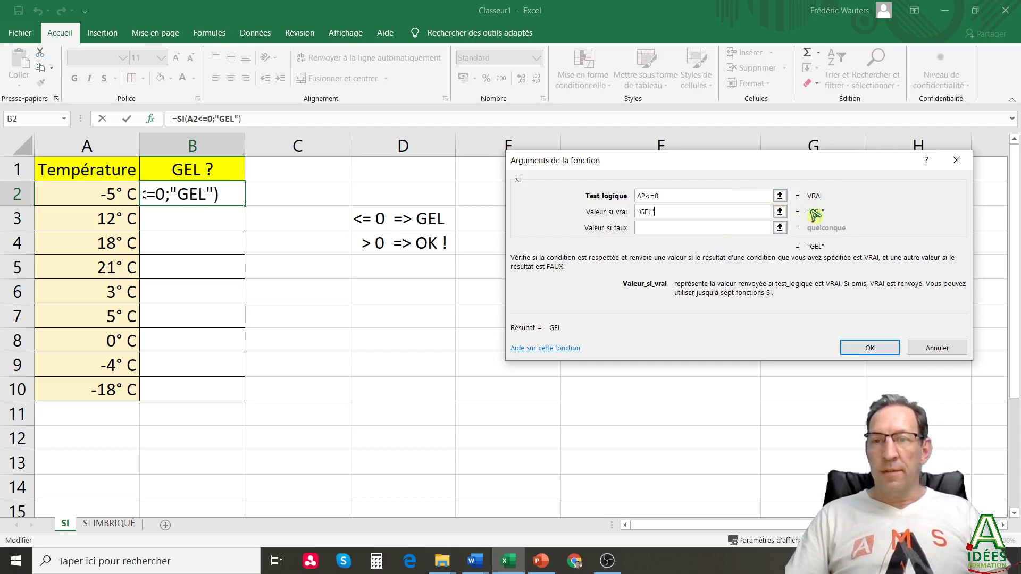
Set the SI function's value if false to "OK !" and confirm the formula in B2
{"action": "left_click", "coordinate": [678, 226]}
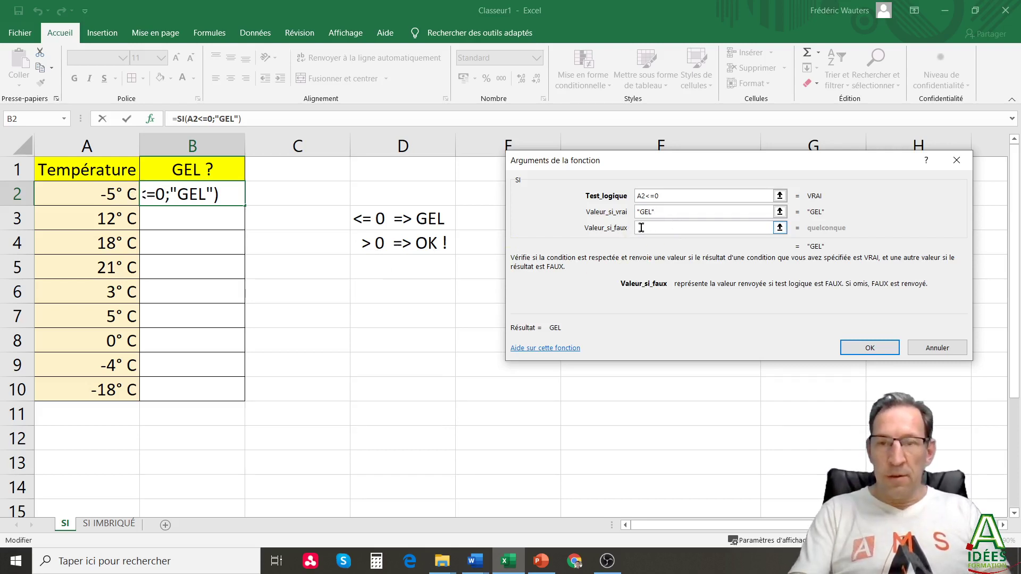
{"action": "type", "text": "\""}
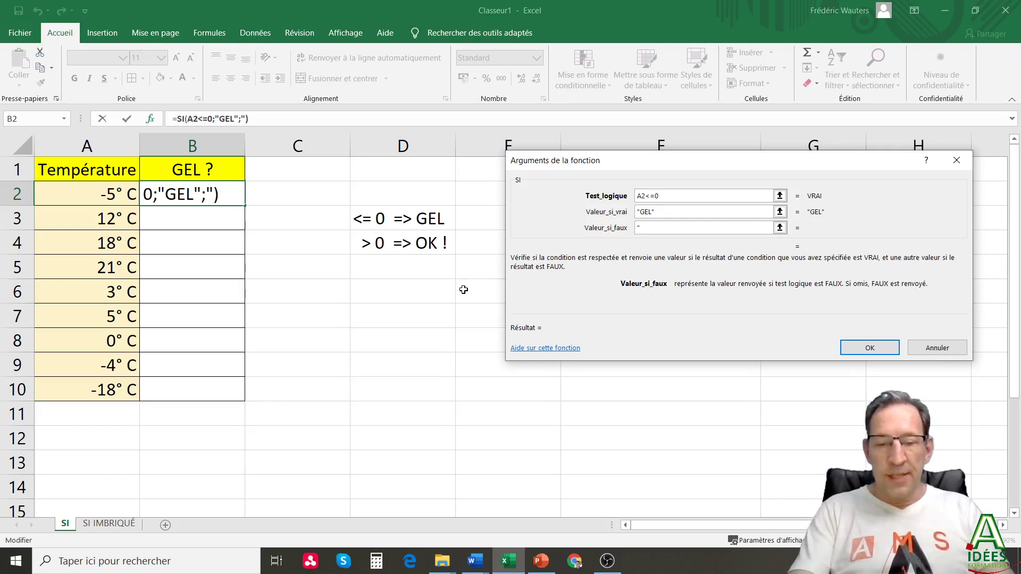
{"action": "type", "text": "OK !\""}
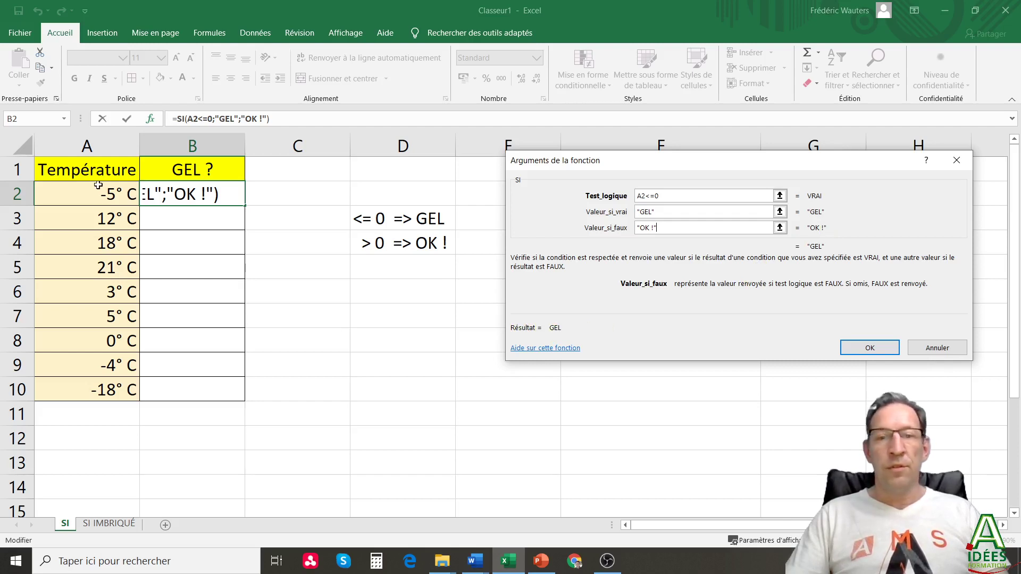
{"action": "left_click", "coordinate": [872, 347]}
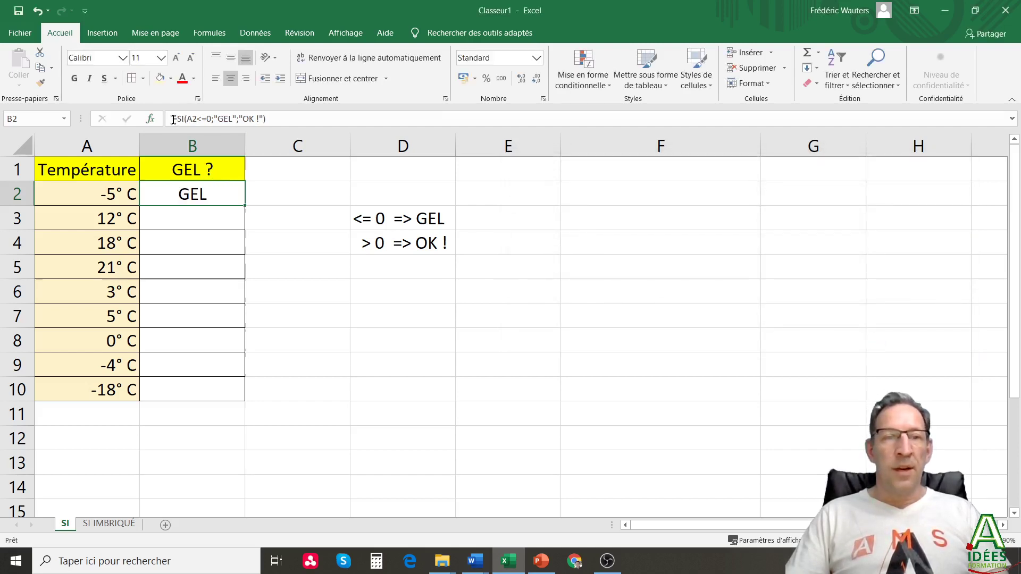
Enter =FORMULETEXTE(B2) in cell F2 to show the formula of B2 as text
{"action": "left_click", "coordinate": [647, 192]}
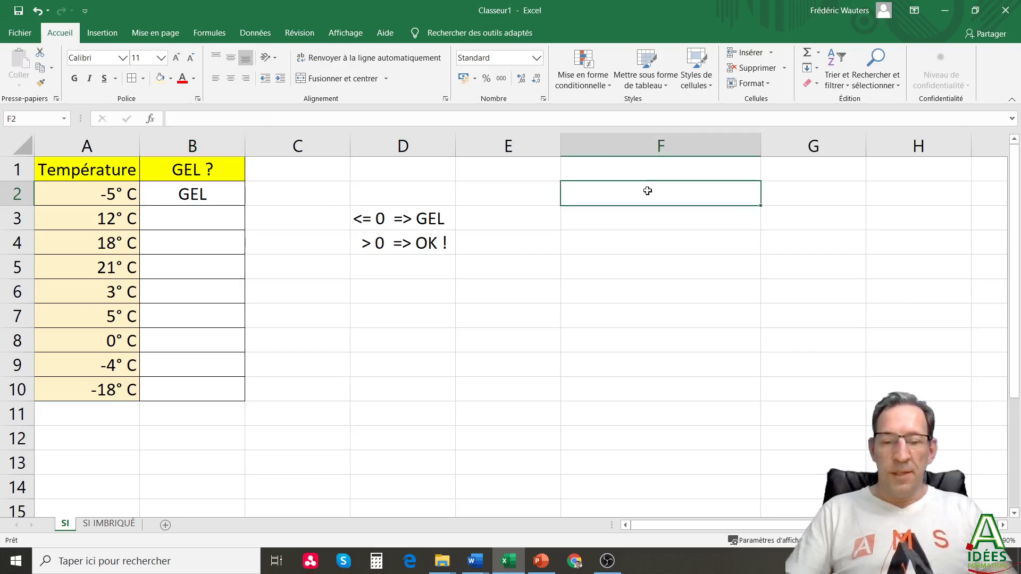
{"action": "type", "text": "=forpu"}
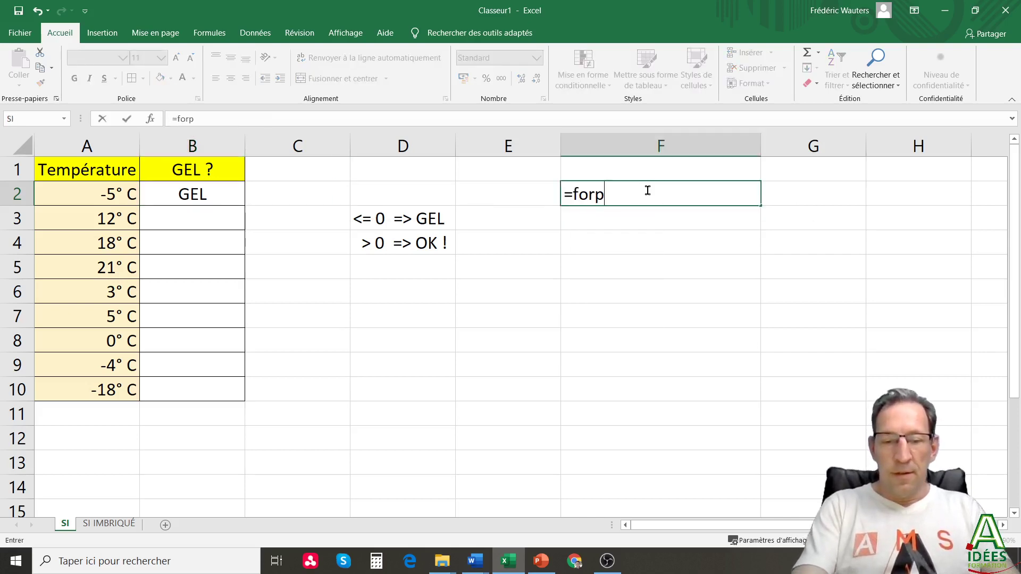
{"action": "key", "text": "BackSpace"}
{"action": "key", "text": "BackSpace"}
{"action": "key", "text": "Tab"}
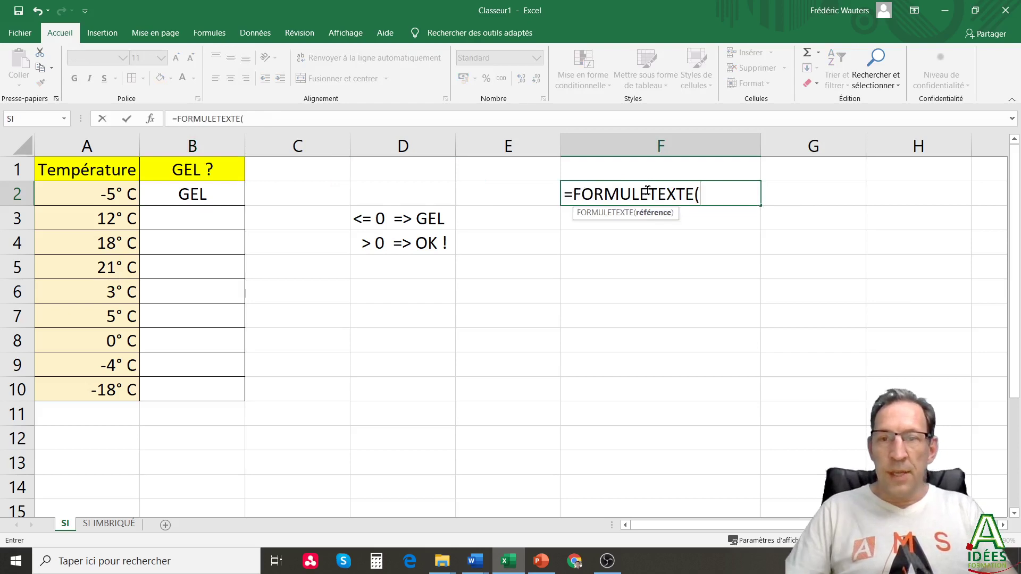
{"action": "left_click", "coordinate": [183, 194]}
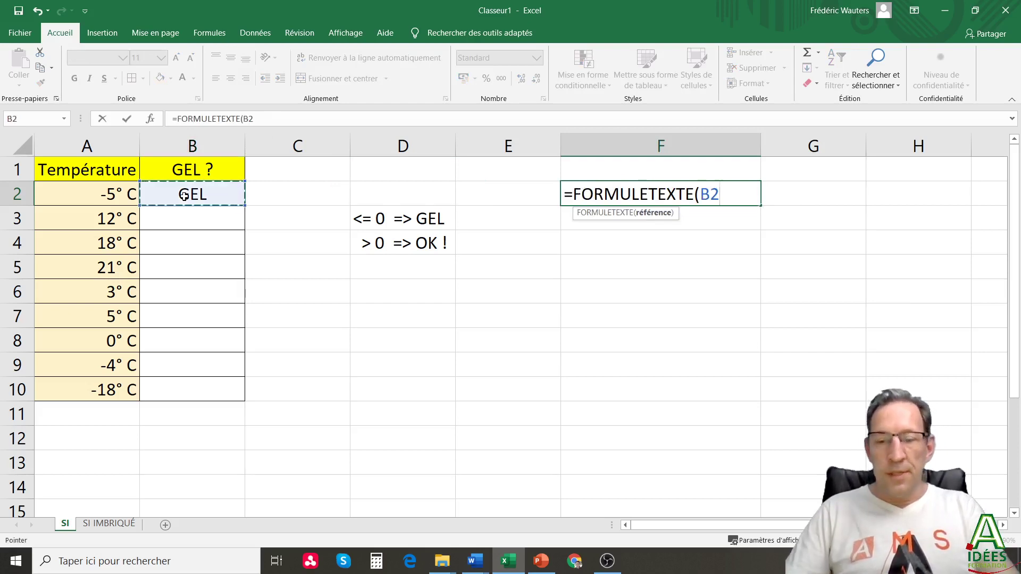
{"action": "type", "text": ")"}
{"action": "key", "text": "Return"}
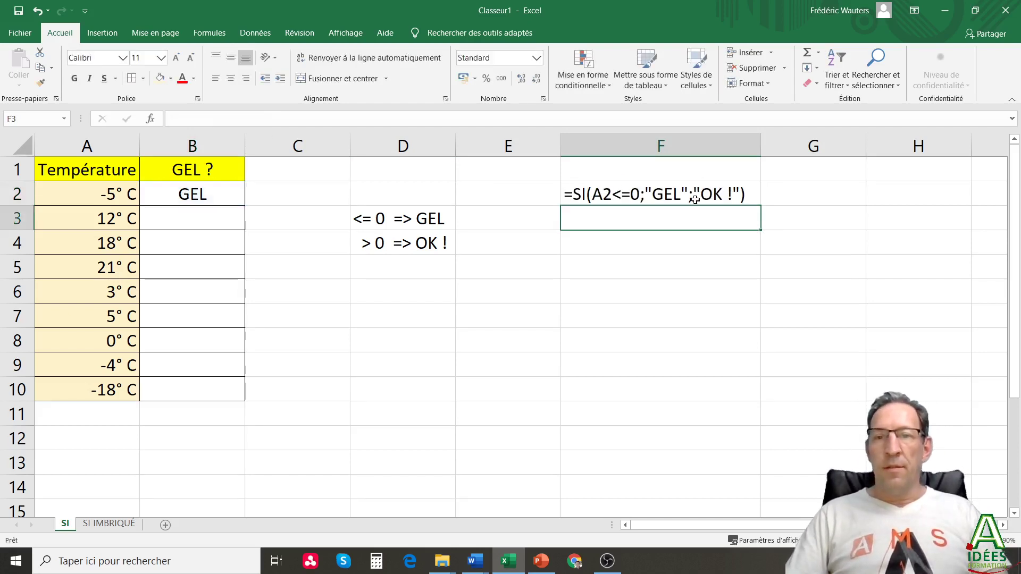
Fill the FORMULETEXTE formula down from F2 to F10 and the SI formula down from B2 to B10
{"action": "left_click", "coordinate": [744, 200]}
{"action": "left_click_drag", "start_coordinate": [744, 200], "coordinate": [750, 399]}
{"action": "left_click", "coordinate": [210, 195]}
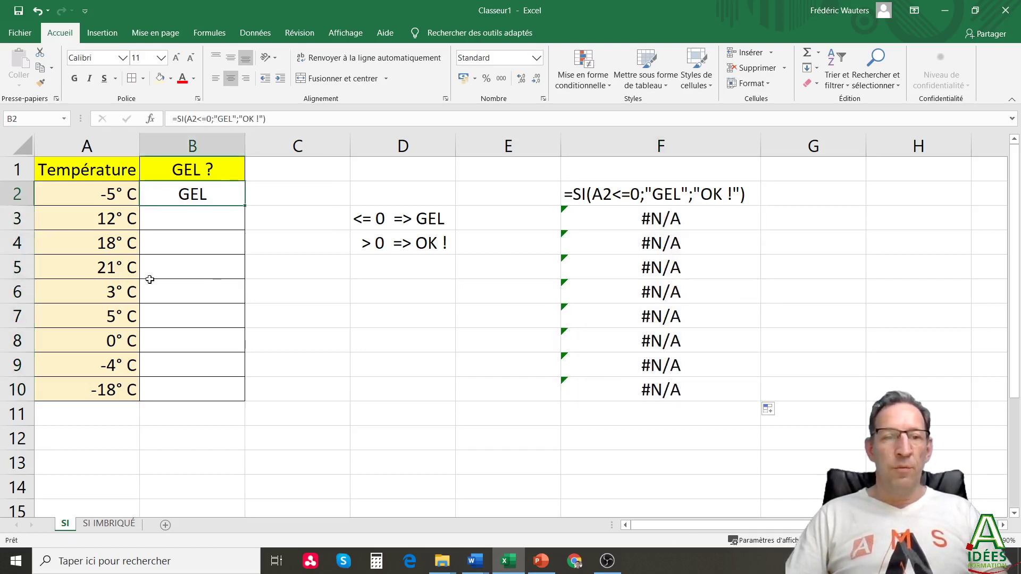
{"action": "left_click_drag", "start_coordinate": [244, 208], "coordinate": [230, 398]}
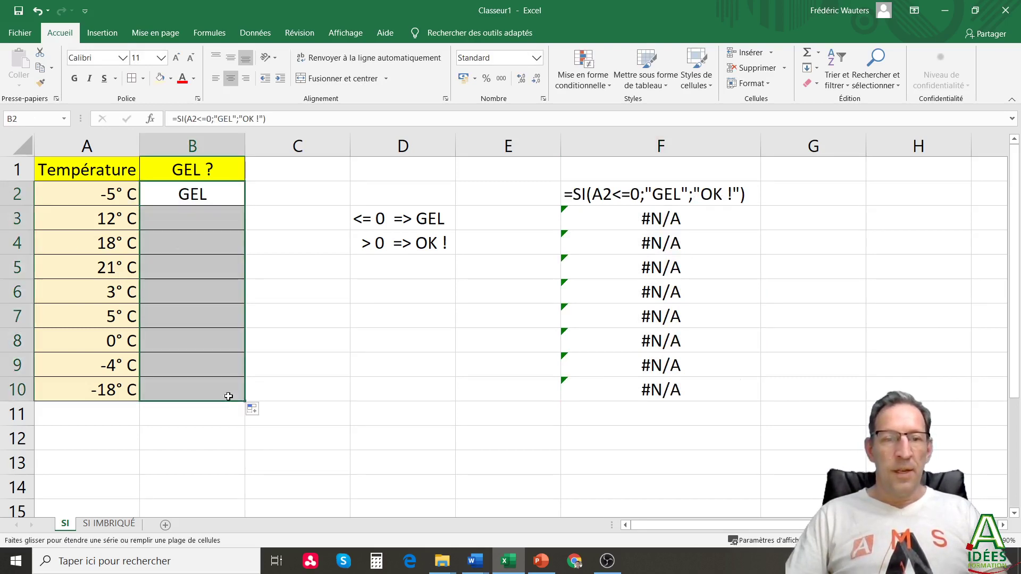
{"action": "left_click", "coordinate": [203, 417]}
{"action": "left_click", "coordinate": [160, 458]}
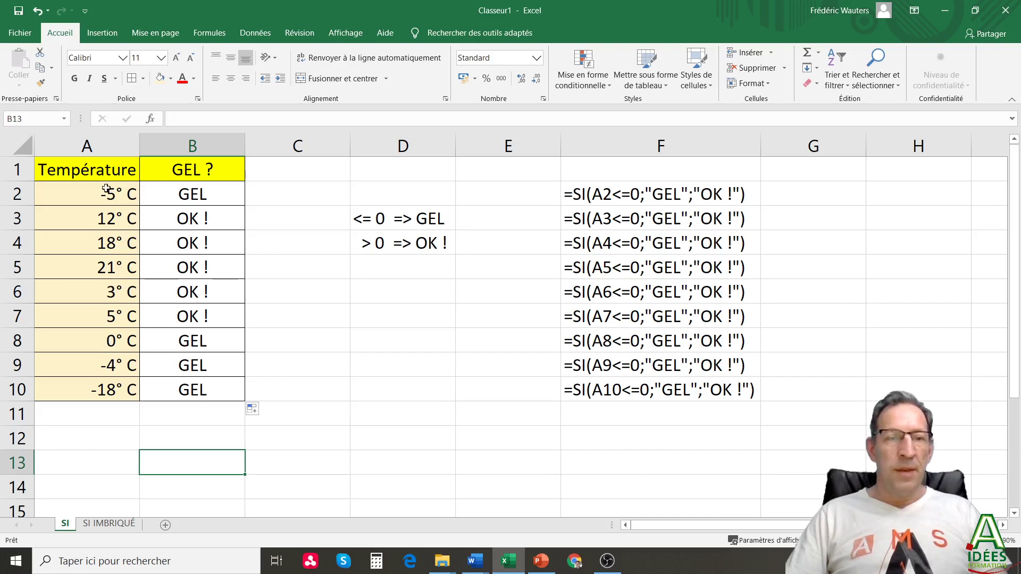
Check the GEL and OK ! results in column B against the temperatures in column A
{"action": "left_click_drag", "start_coordinate": [109, 193], "coordinate": [160, 195]}
{"action": "left_click_drag", "start_coordinate": [102, 341], "coordinate": [182, 391]}
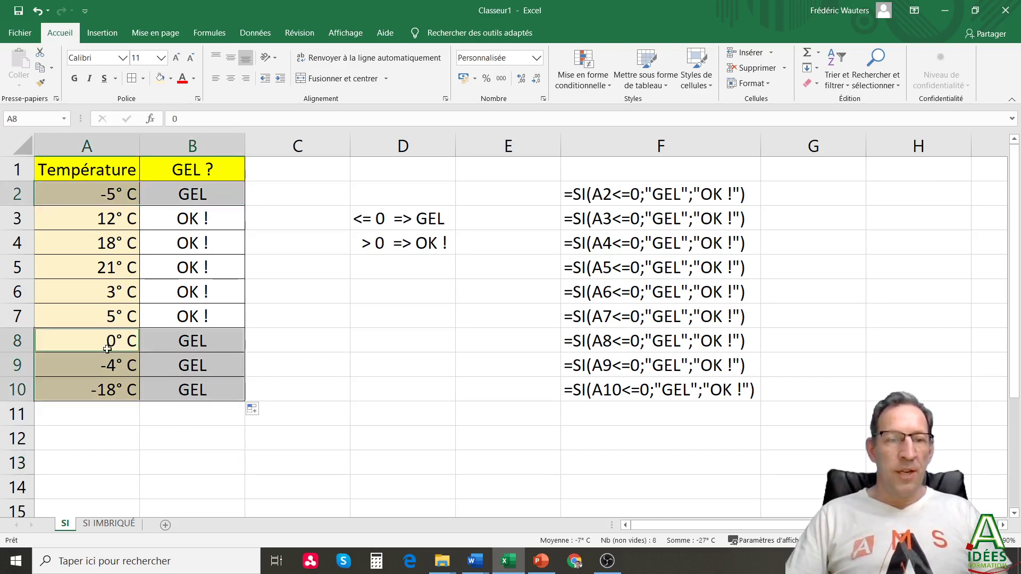
{"action": "left_click", "coordinate": [255, 292]}
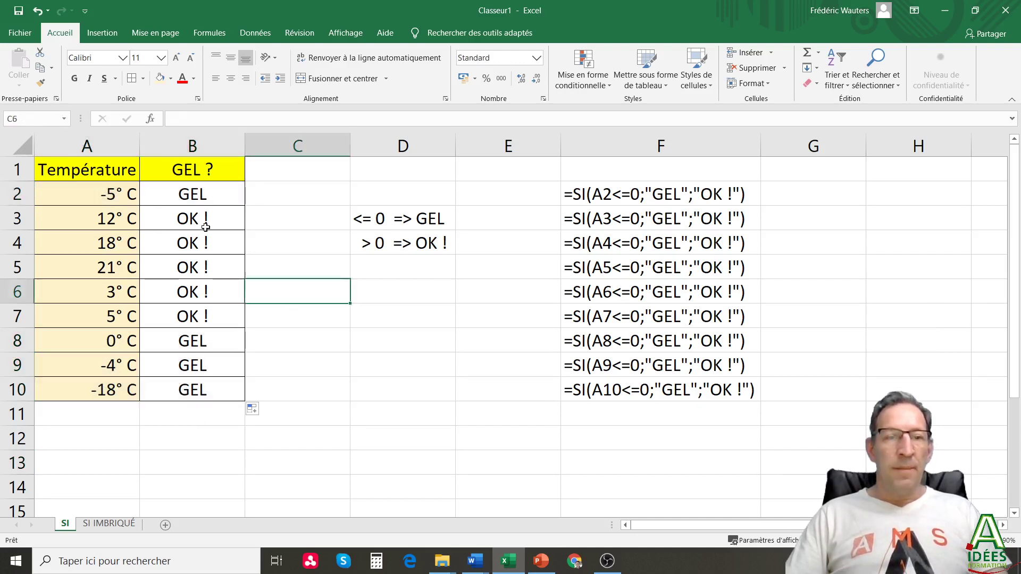
{"action": "left_click_drag", "start_coordinate": [111, 216], "coordinate": [206, 316]}
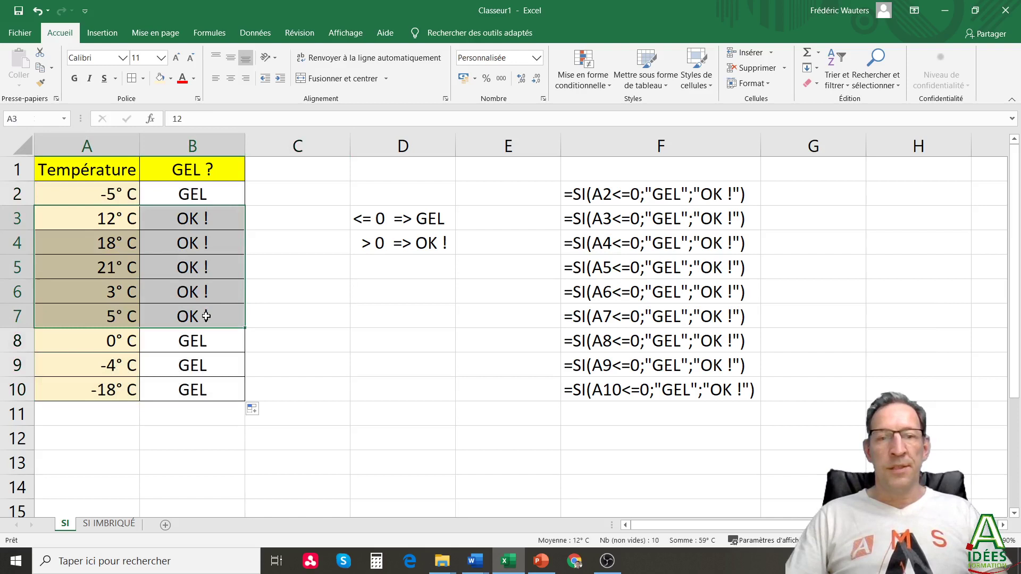
{"action": "left_click", "coordinate": [315, 325]}
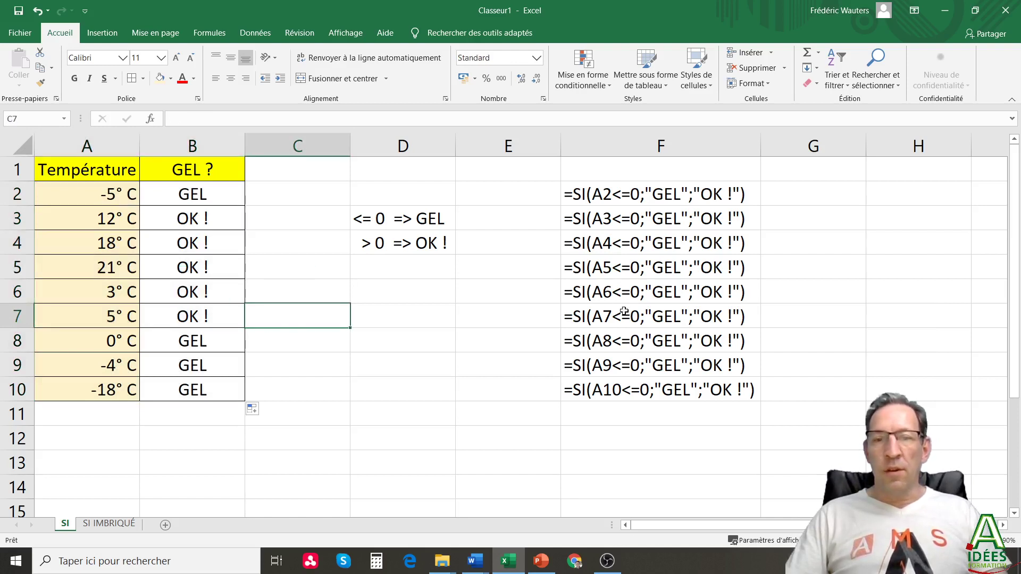
{"action": "left_click", "coordinate": [177, 295]}
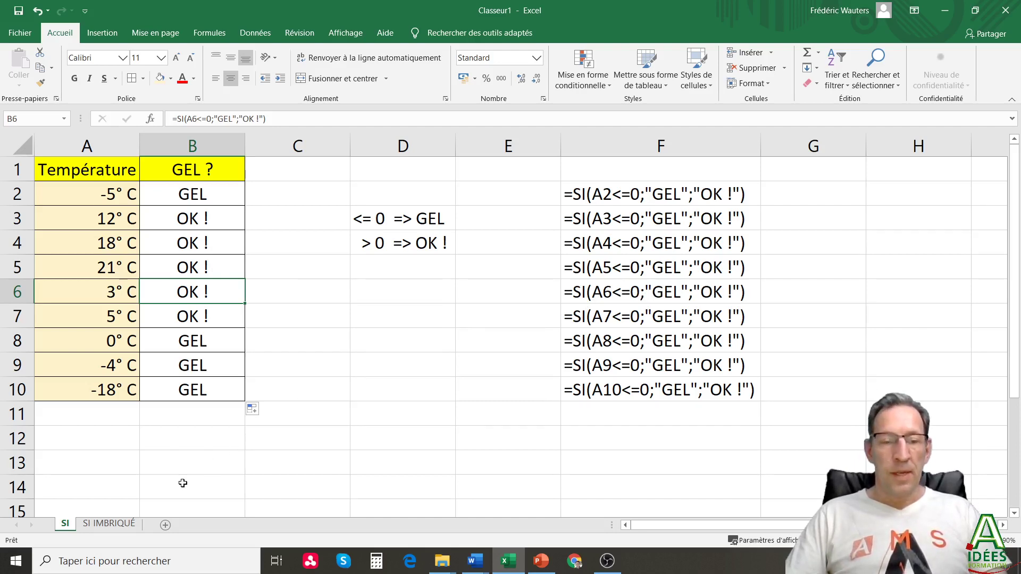
{"action": "left_click", "coordinate": [82, 485]}
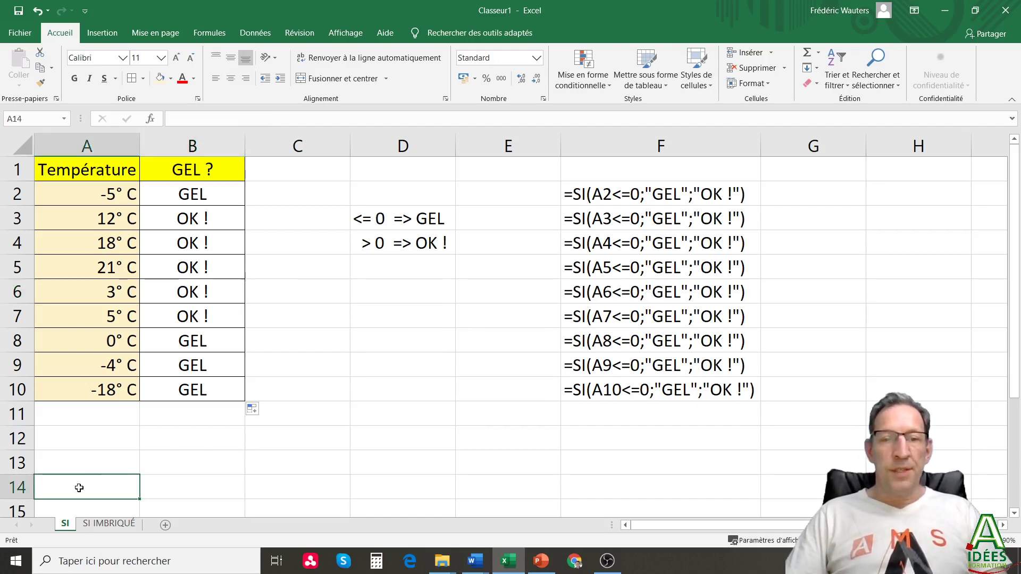
Switch to the SI IMBRIQUÉ sheet and select cell B2
{"action": "left_click", "coordinate": [105, 524]}
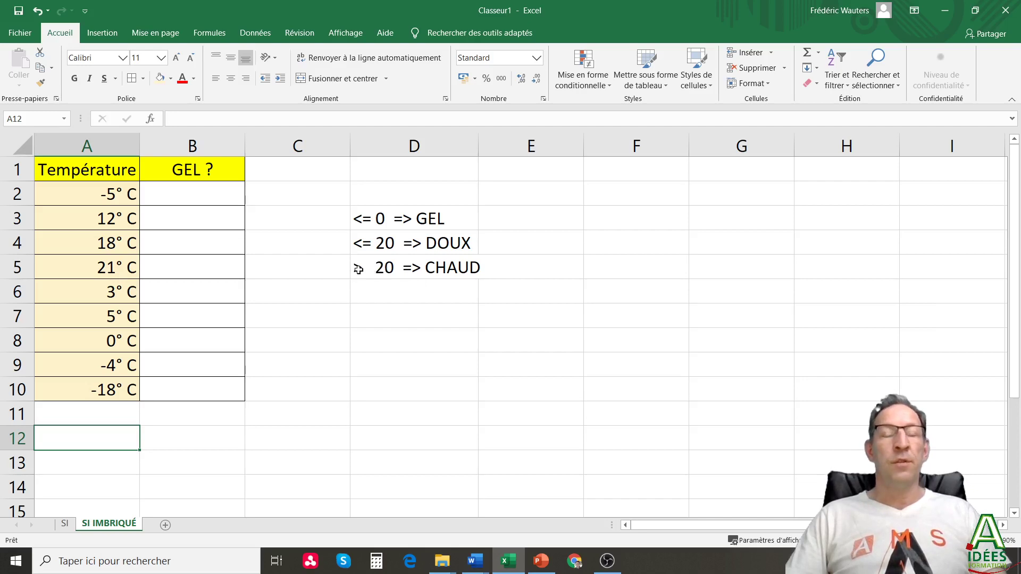
{"action": "left_click", "coordinate": [190, 194]}
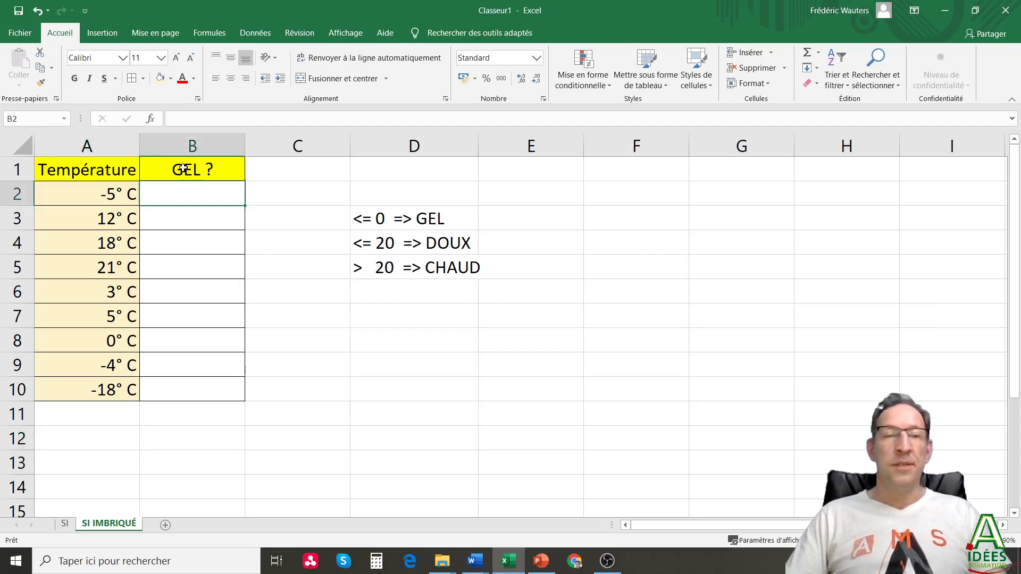
Insert the SI function in B2 from the recently used functions category (Les dernières utilisées)
{"action": "left_click", "coordinate": [153, 119]}
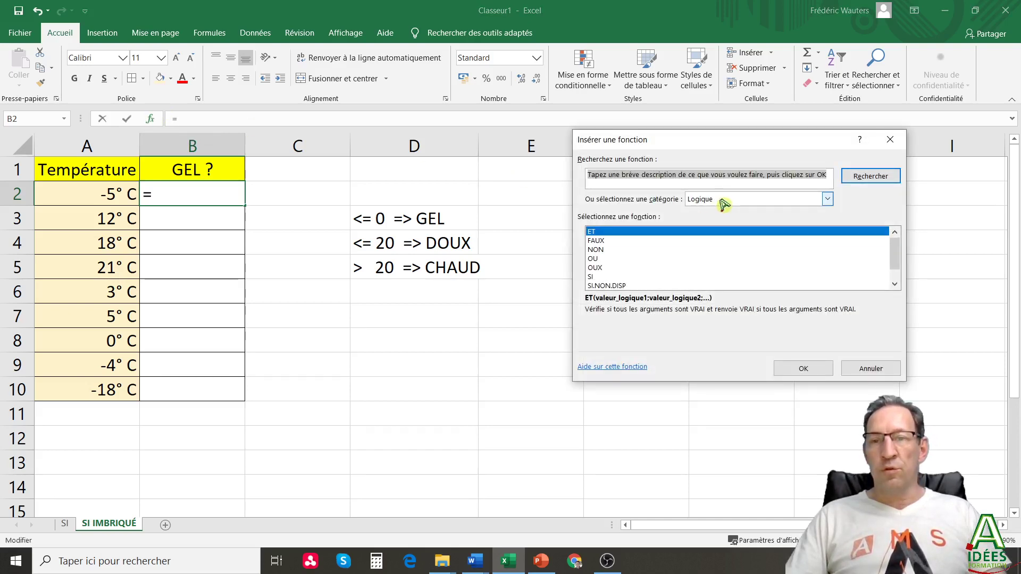
{"action": "left_click", "coordinate": [606, 277]}
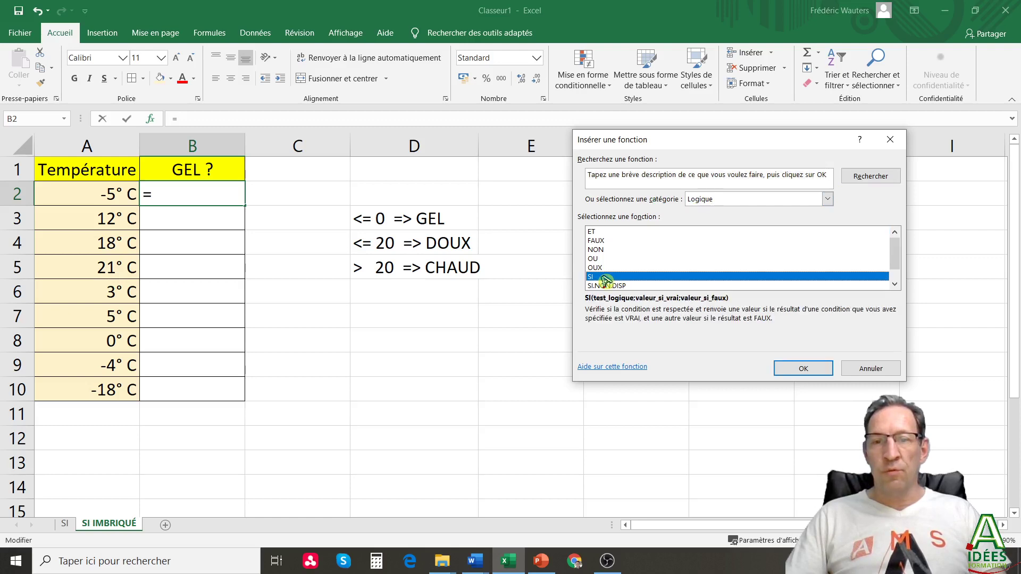
{"action": "left_click", "coordinate": [724, 200]}
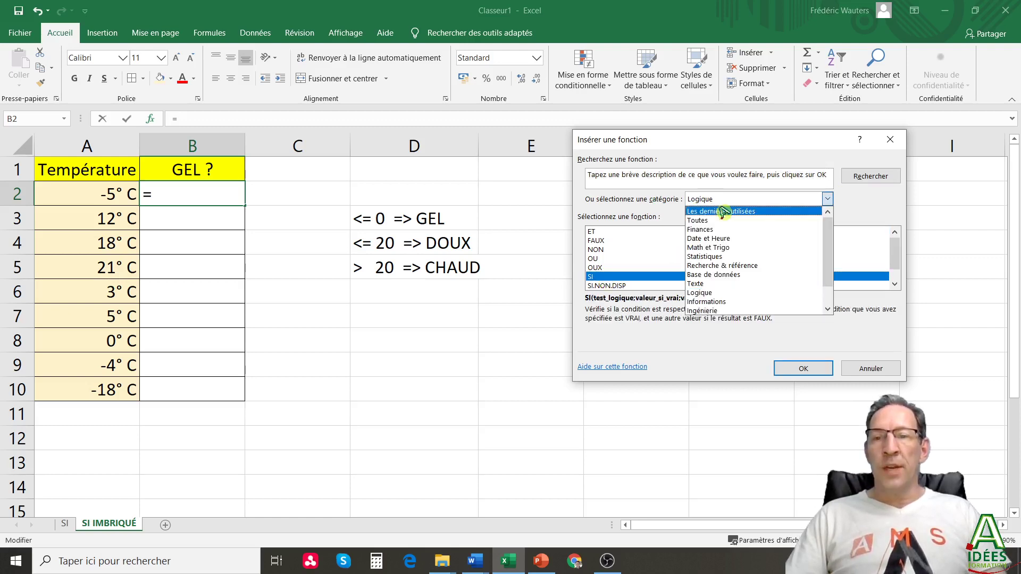
{"action": "left_click", "coordinate": [724, 212]}
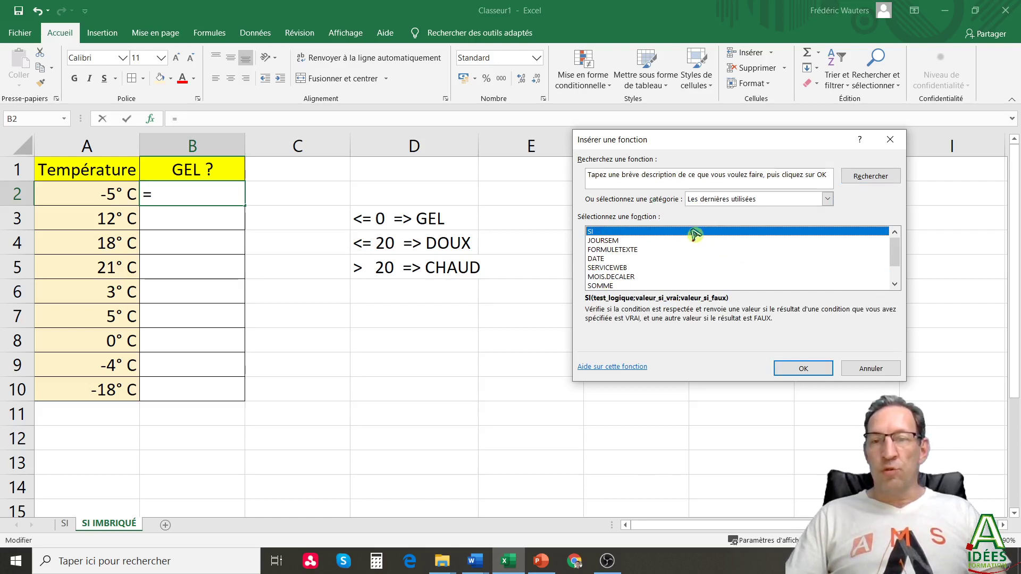
{"action": "left_click", "coordinate": [795, 369]}
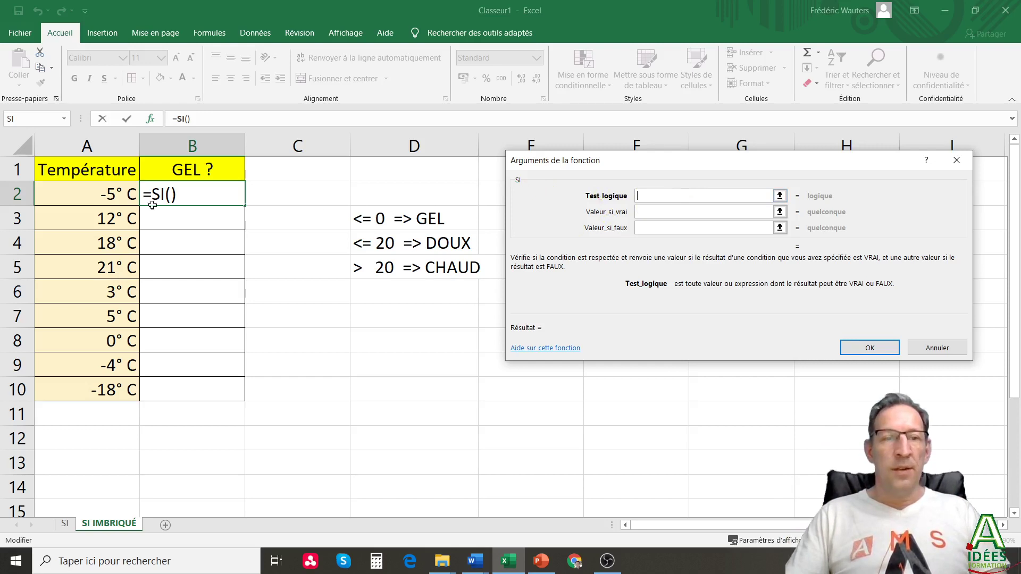
Set the SI function's logical test to A2<=0 and its value if true to "GEL"
{"action": "left_click", "coordinate": [74, 192]}
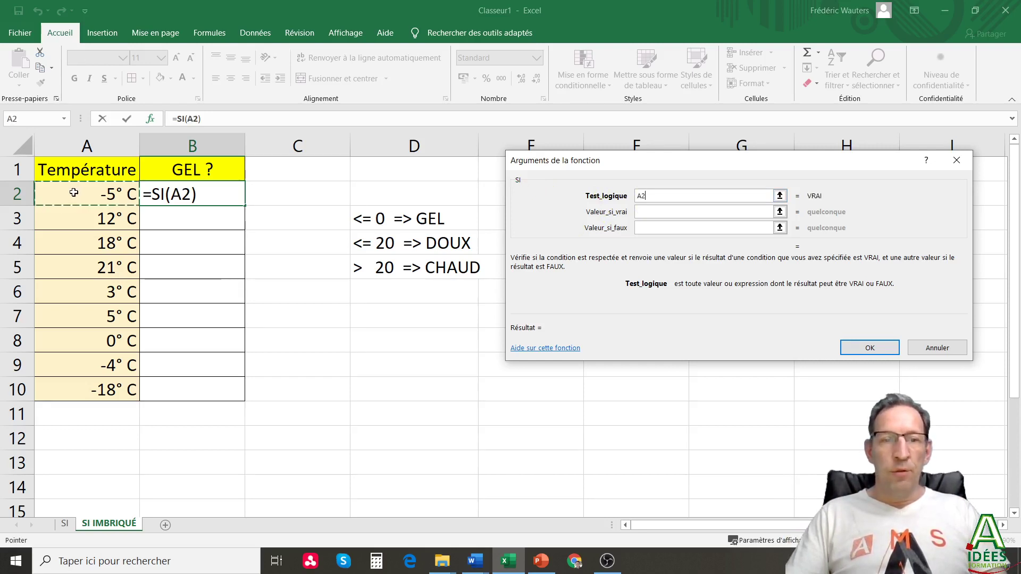
{"action": "type", "text": "<"}
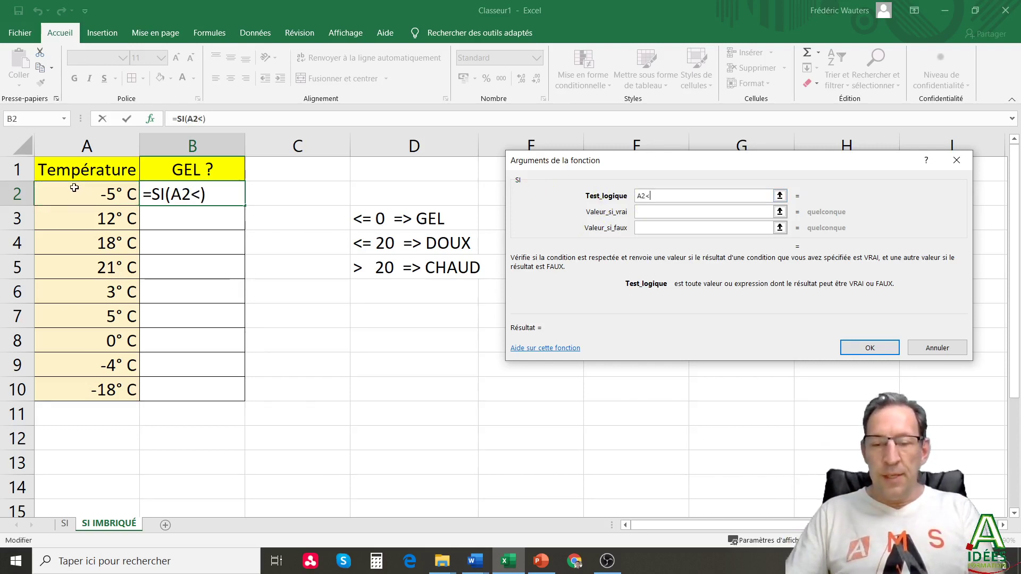
{"action": "type", "text": "=0"}
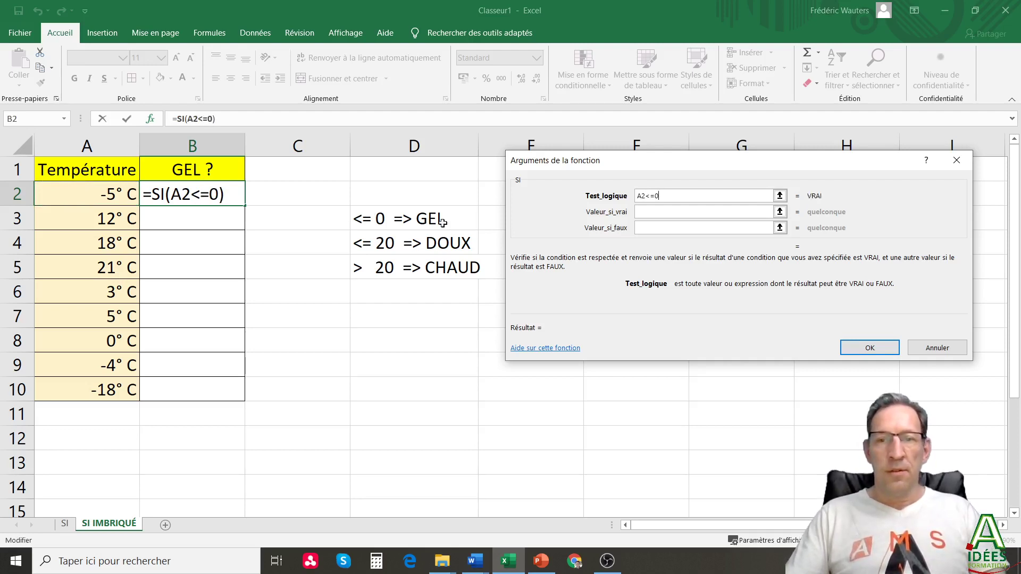
{"action": "left_click", "coordinate": [655, 211]}
{"action": "type", "text": "\"GEL"}
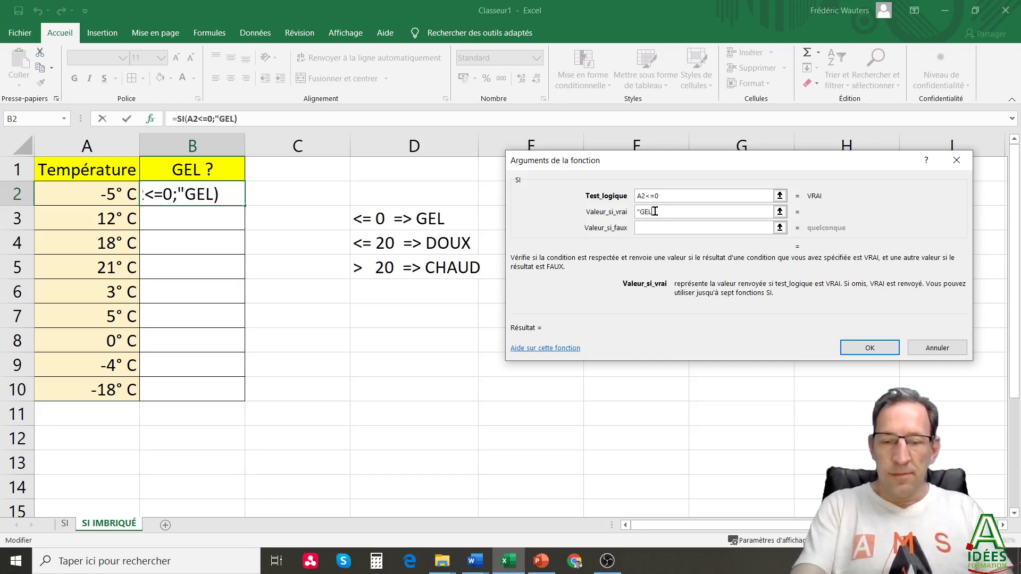
{"action": "type", "text": "\""}
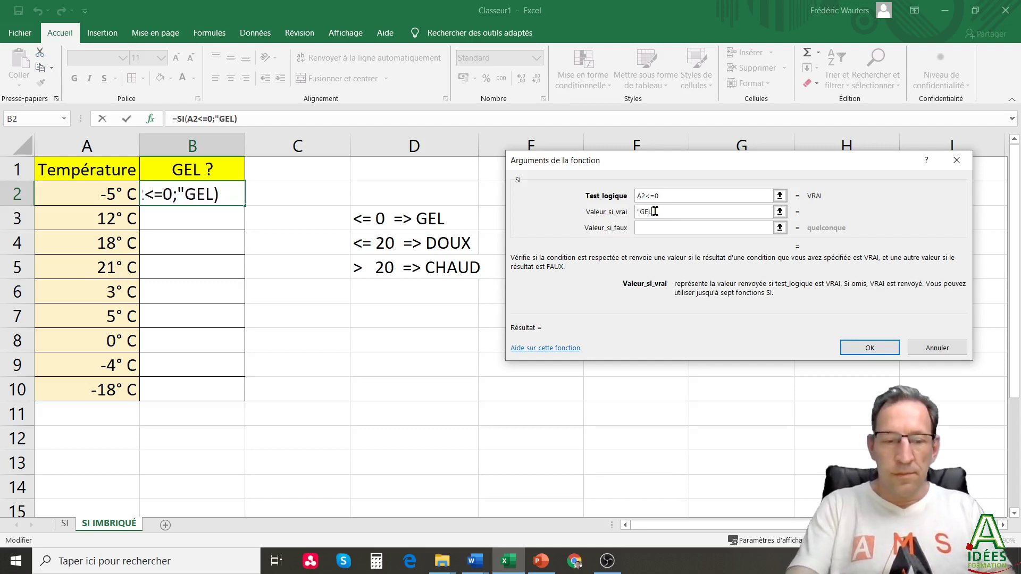
{"action": "type", "text": "\""}
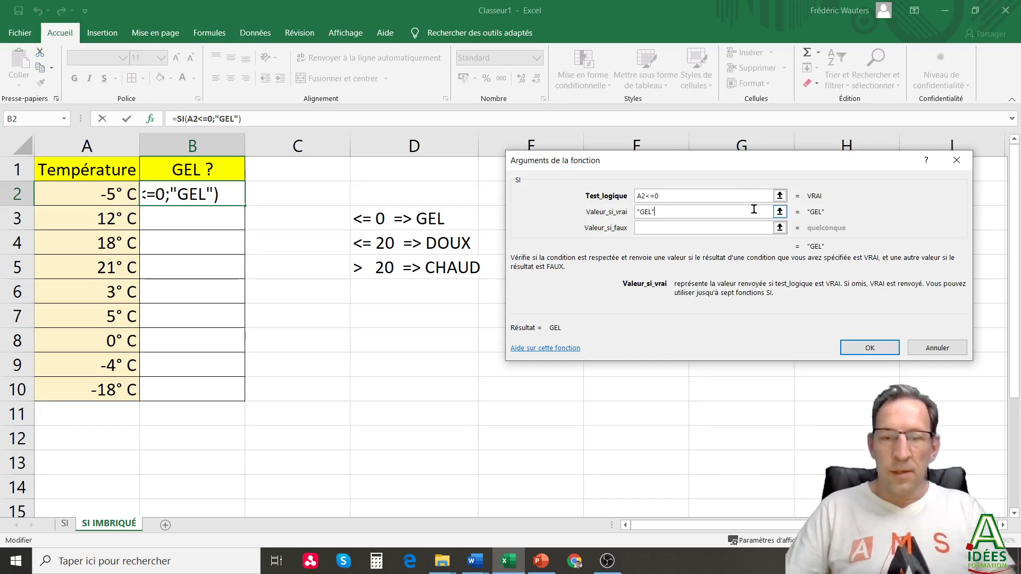
Try to nest a second SI function in the value if false, and cancel the formula in B2
{"action": "left_click", "coordinate": [711, 232]}
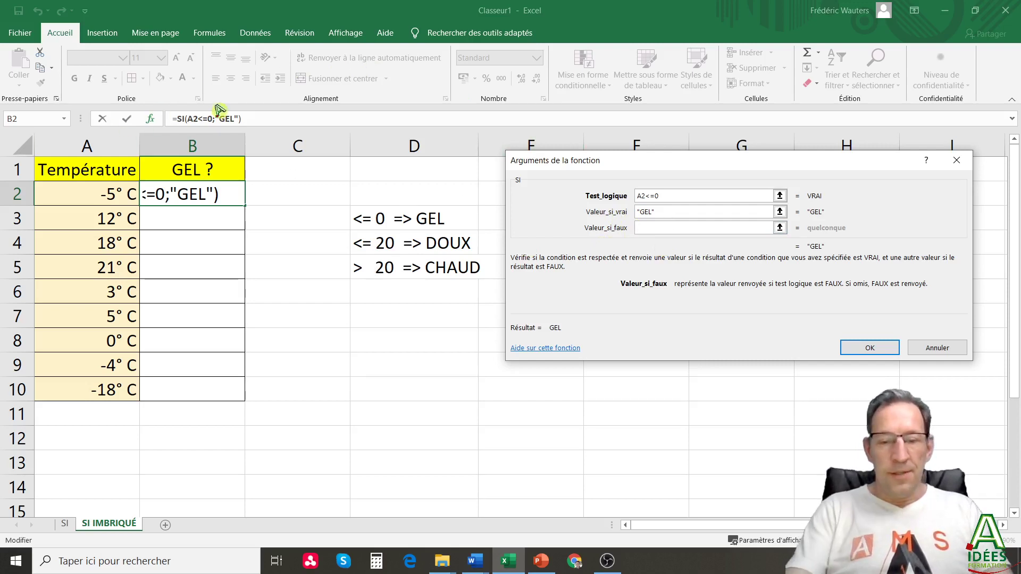
{"action": "type", "text": "SI"}
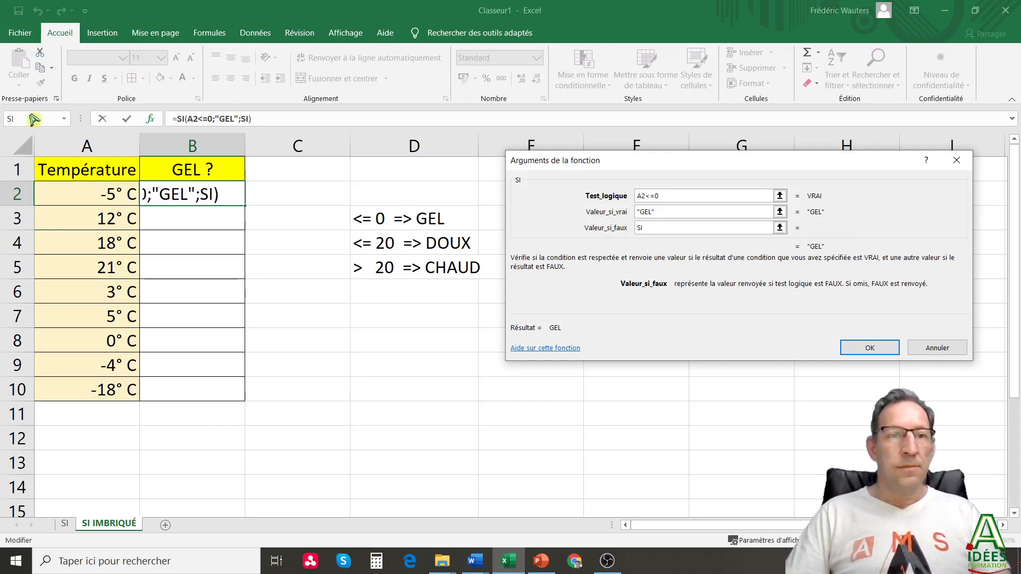
{"action": "left_click", "coordinate": [30, 118]}
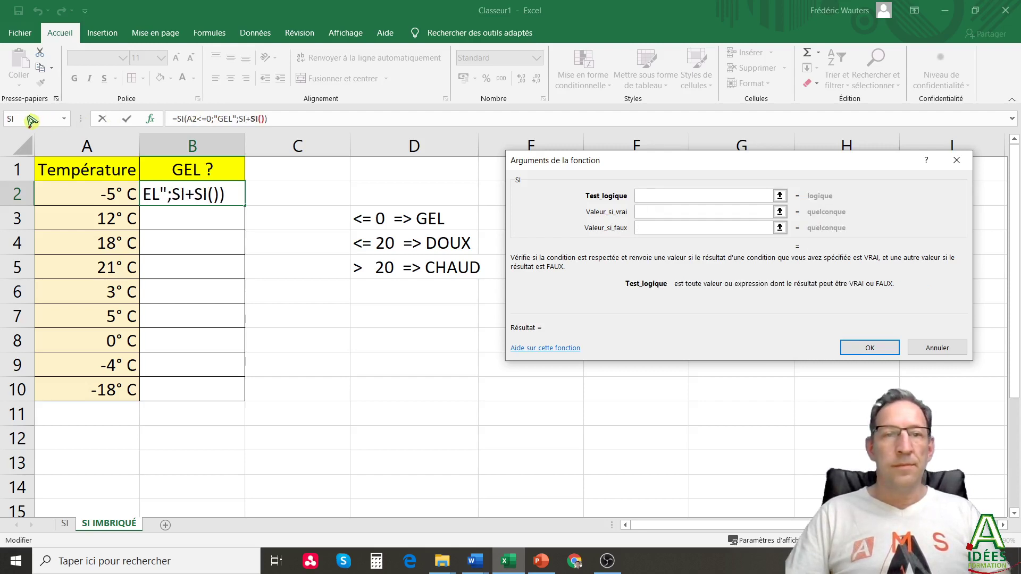
{"action": "left_click", "coordinate": [935, 347]}
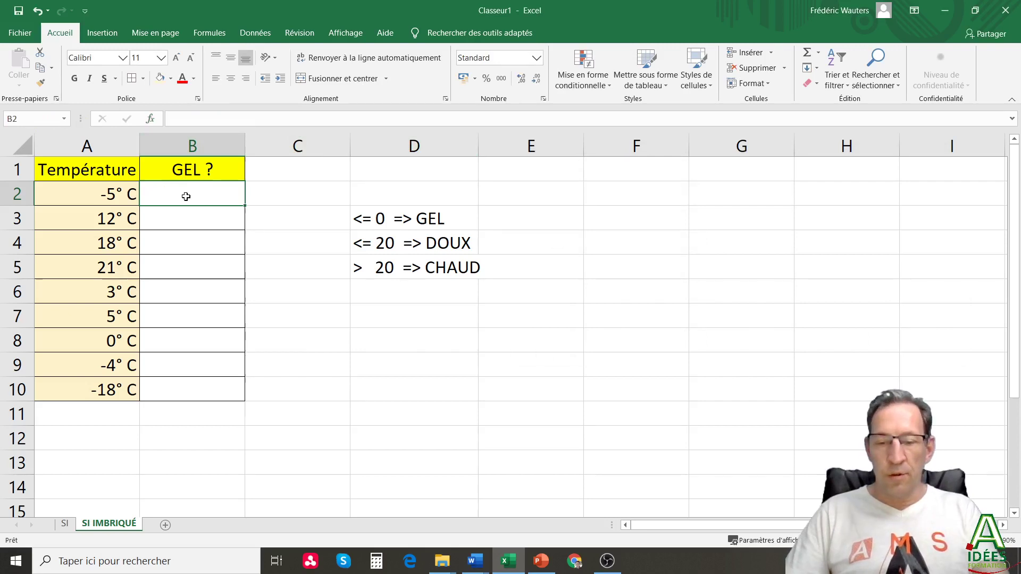
{"action": "type", "text": "="}
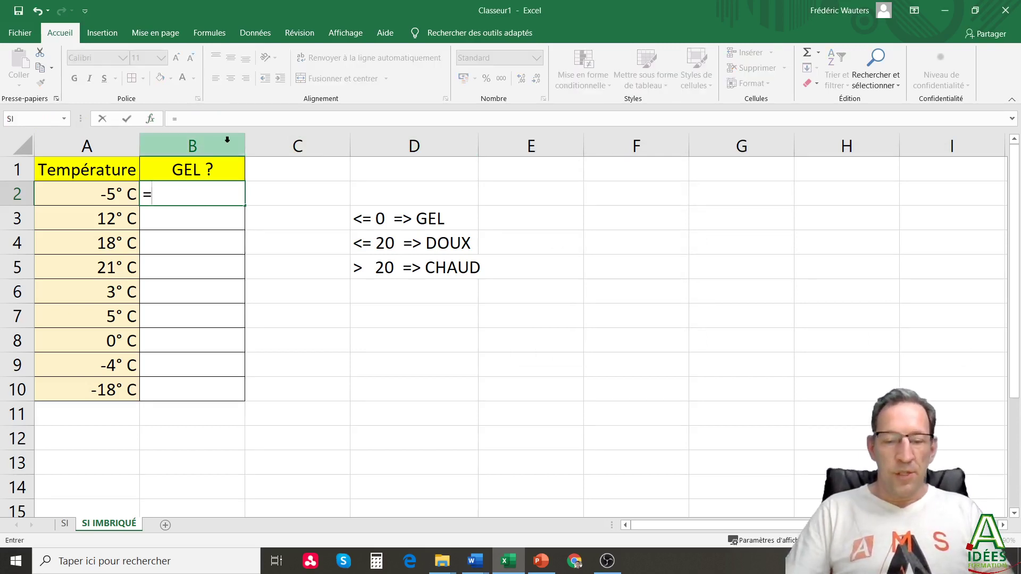
{"action": "type", "text": "SI("}
{"action": "key", "text": "Escape"}
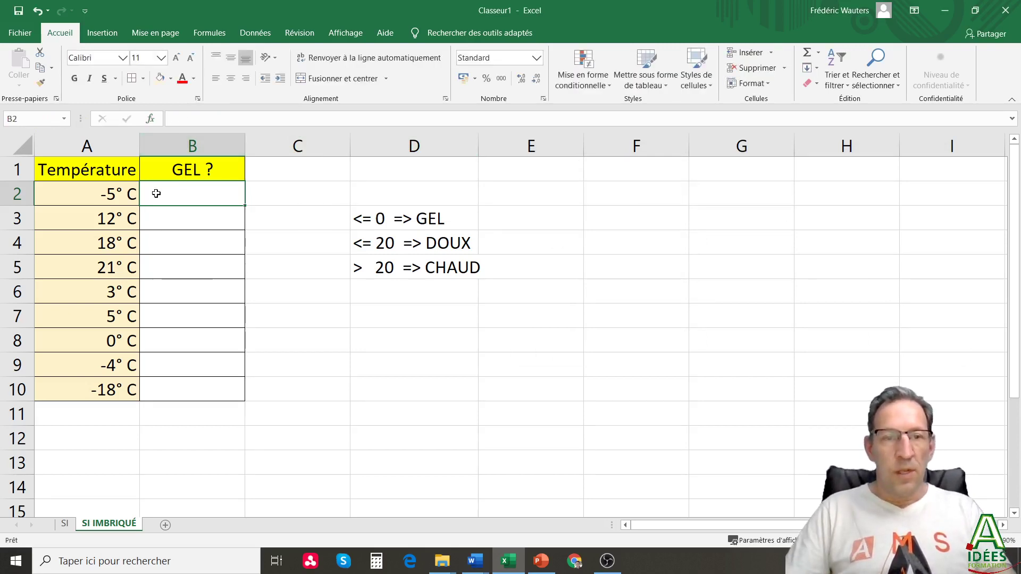
Insert the SI function in B2 with the logical test A2<=0 and the value if true "GEL"
{"action": "left_click", "coordinate": [151, 118]}
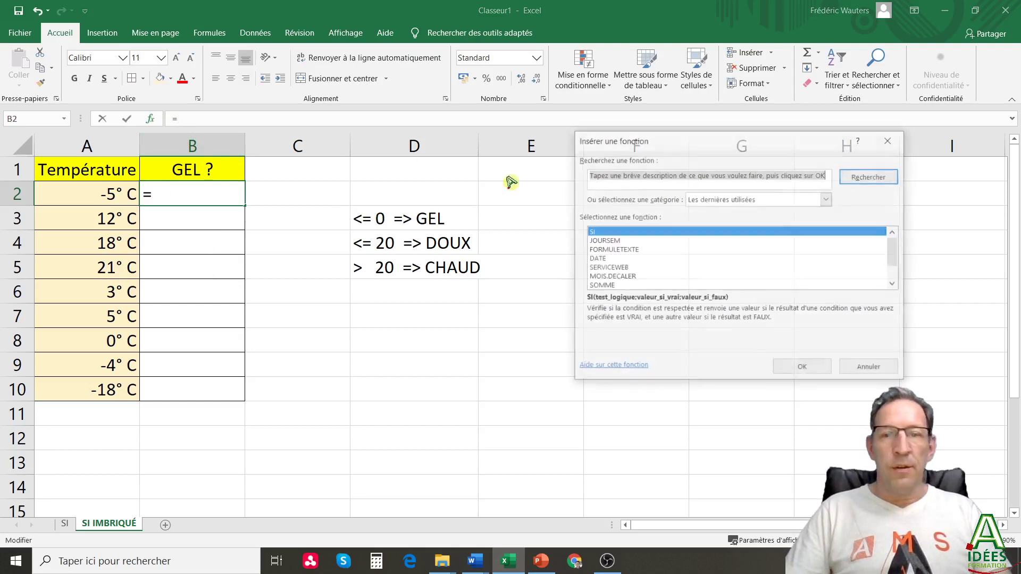
{"action": "double_click", "coordinate": [658, 232]}
{"action": "left_click", "coordinate": [99, 195]}
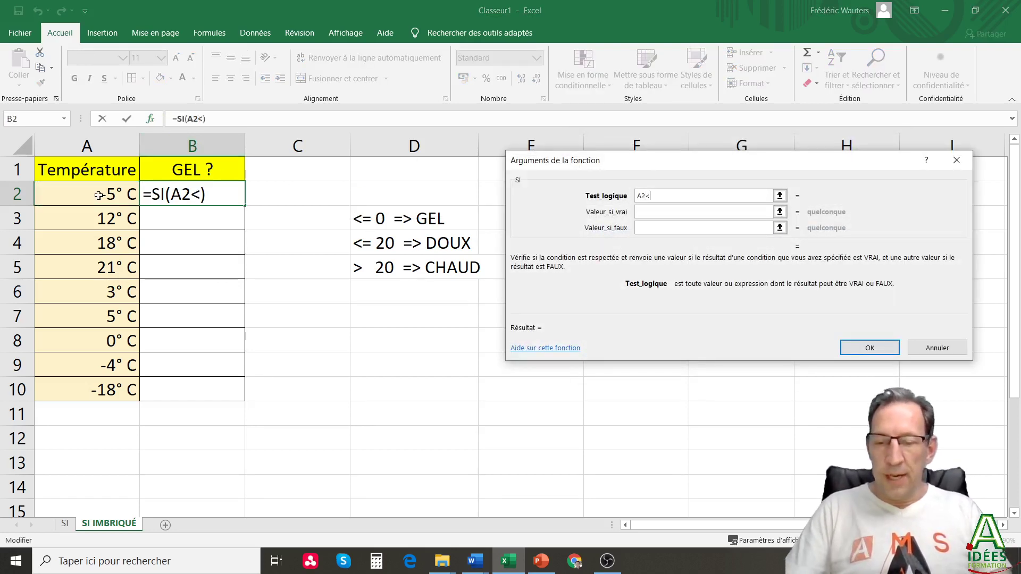
{"action": "type", "text": "<=0"}
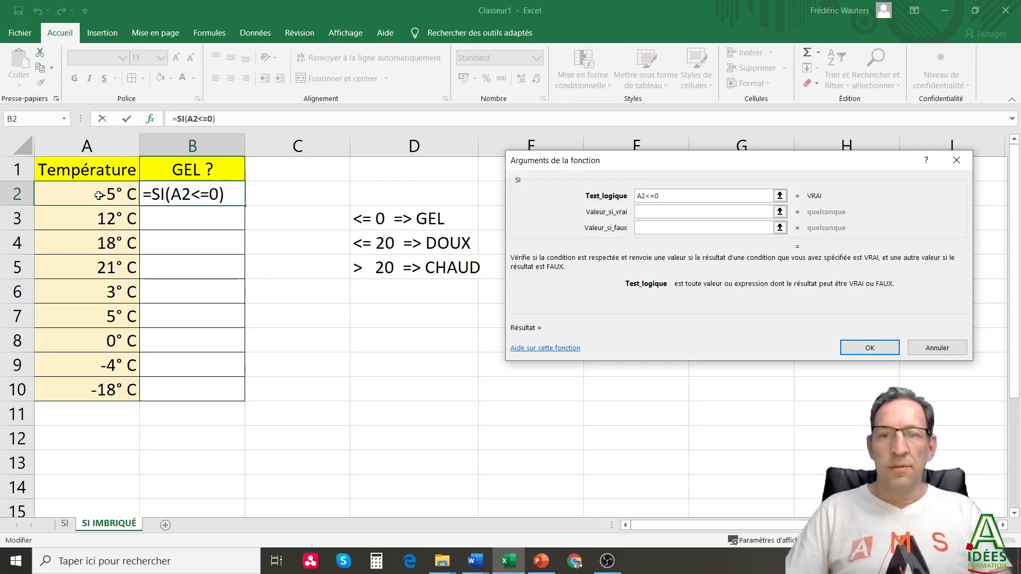
{"action": "left_click", "coordinate": [666, 208]}
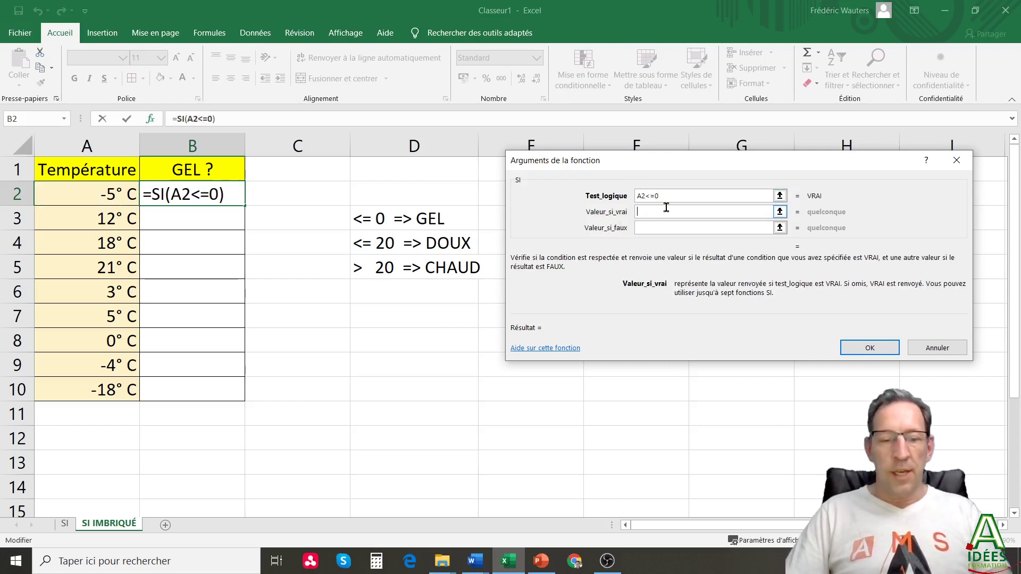
{"action": "type", "text": "\"GEL\""}
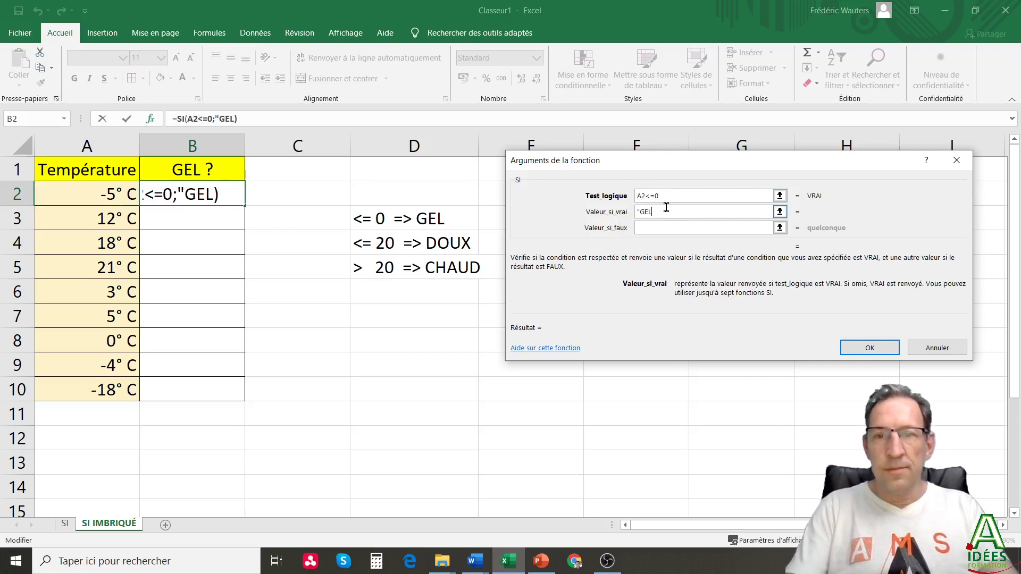
Nest a second SI function in the value if false of the formula in B2 and reposition its arguments dialog
{"action": "left_click", "coordinate": [674, 226]}
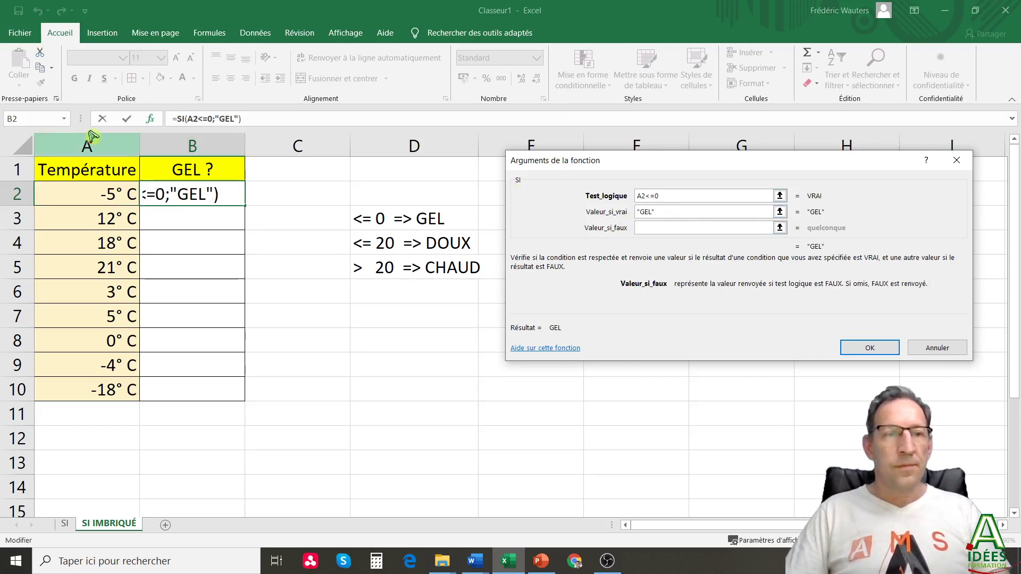
{"action": "left_click", "coordinate": [64, 118]}
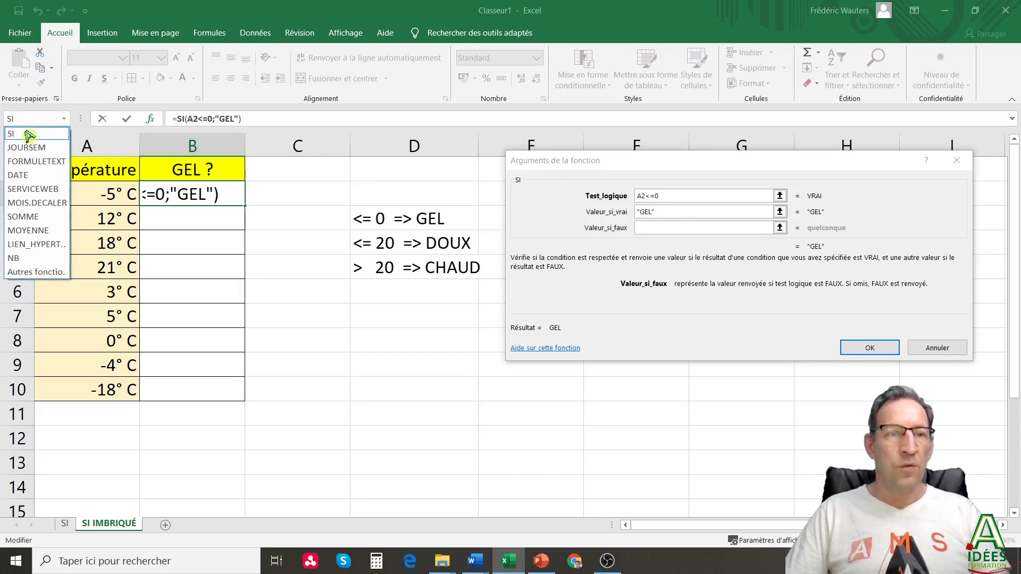
{"action": "left_click", "coordinate": [35, 134]}
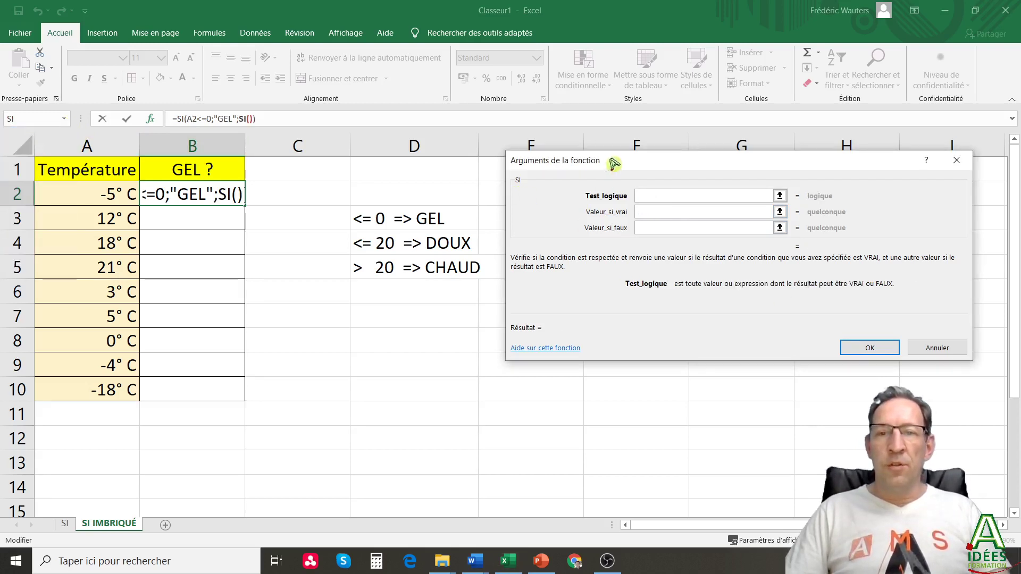
{"action": "left_click_drag", "start_coordinate": [611, 160], "coordinate": [592, 186]}
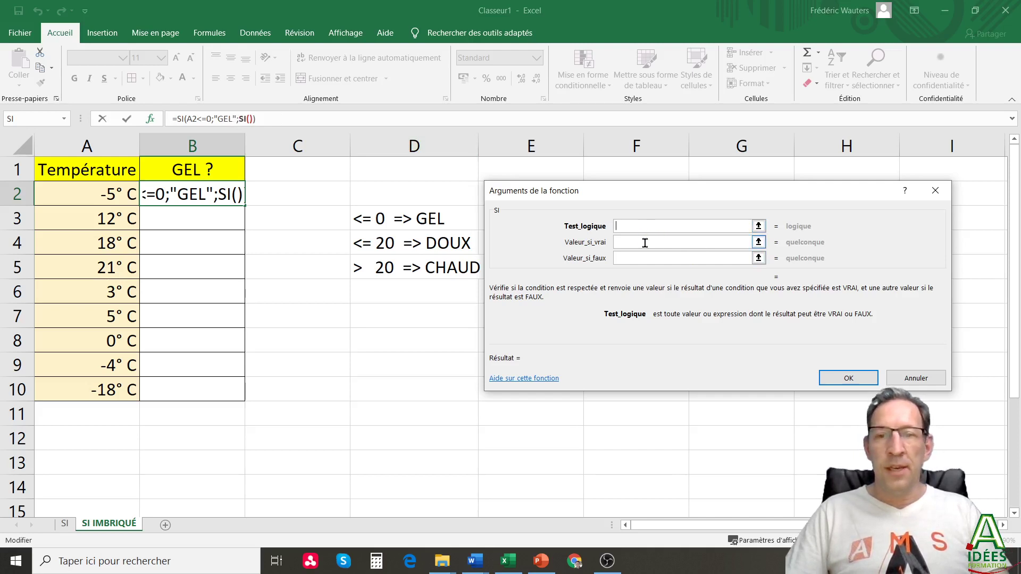
Set the nested SI function's logical test to A2<=20, value if true to "DOUX" and value if false to "CHAUD"
{"action": "left_click", "coordinate": [113, 194]}
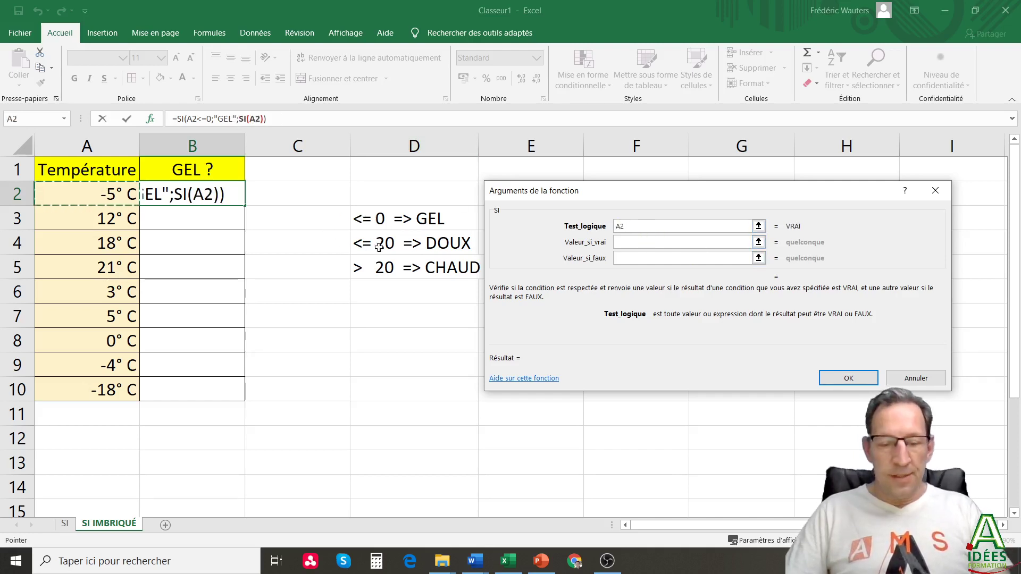
{"action": "type", "text": "<=20"}
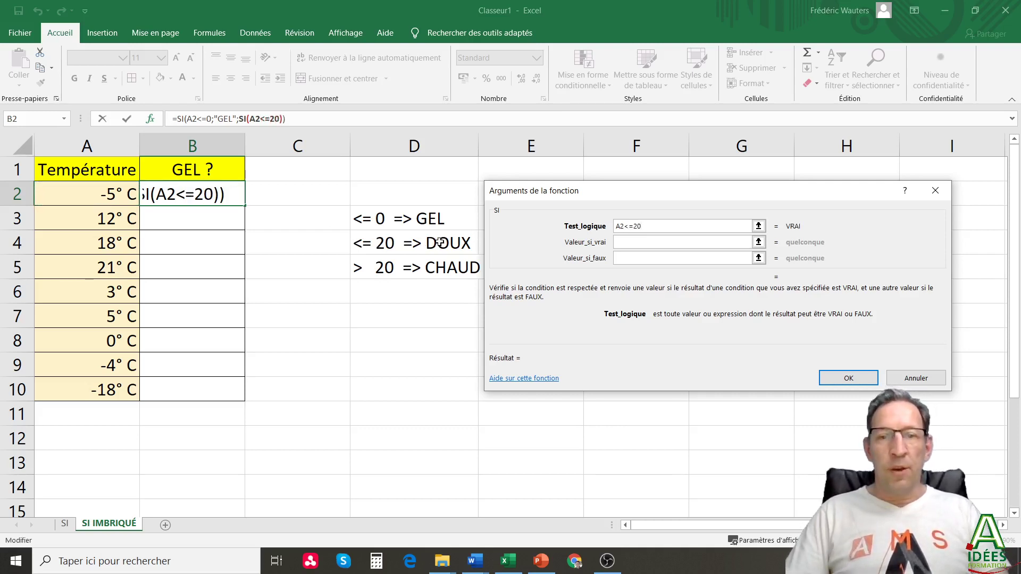
{"action": "left_click", "coordinate": [620, 242]}
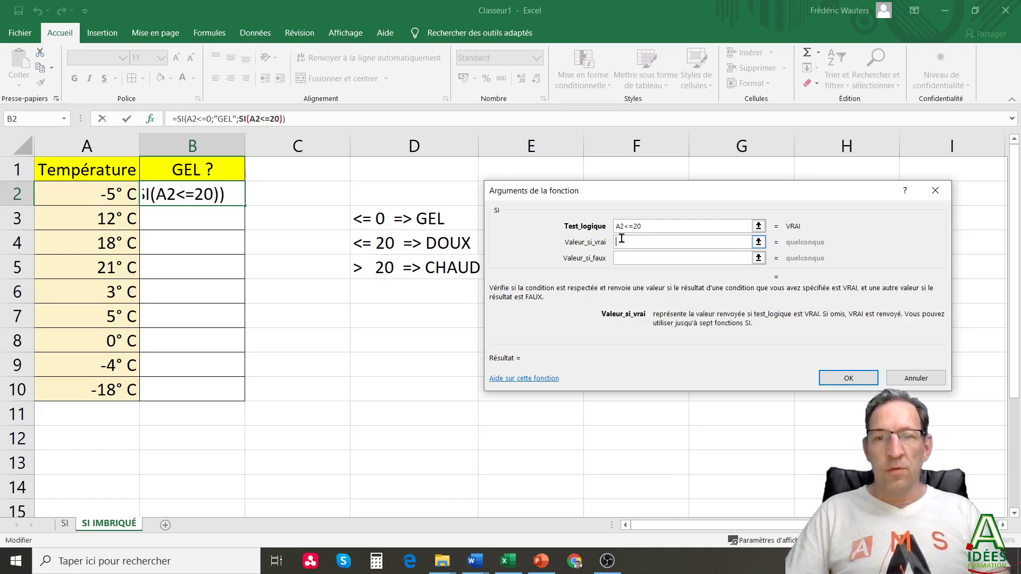
{"action": "type", "text": "\""}
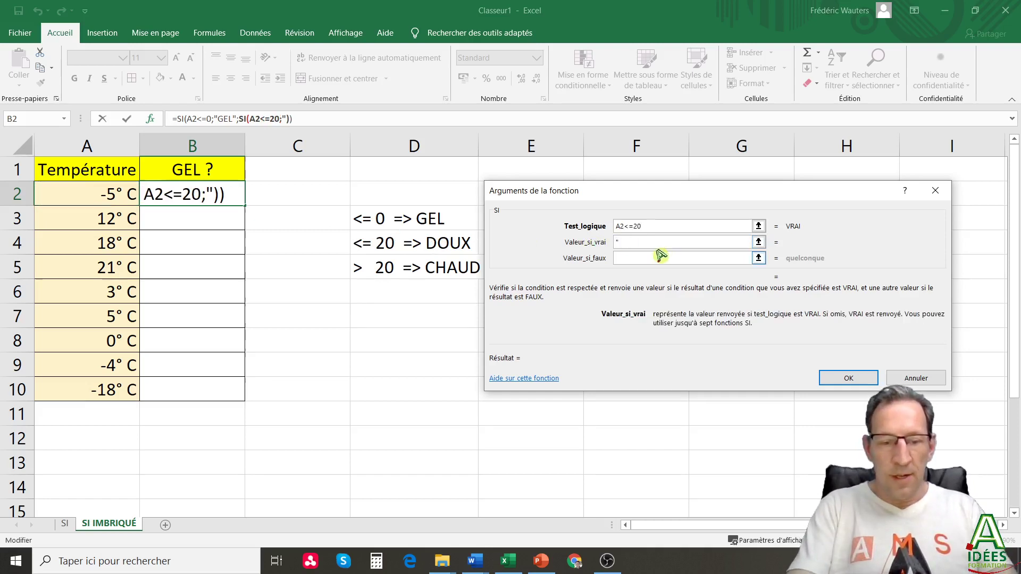
{"action": "type", "text": "DOUX\""}
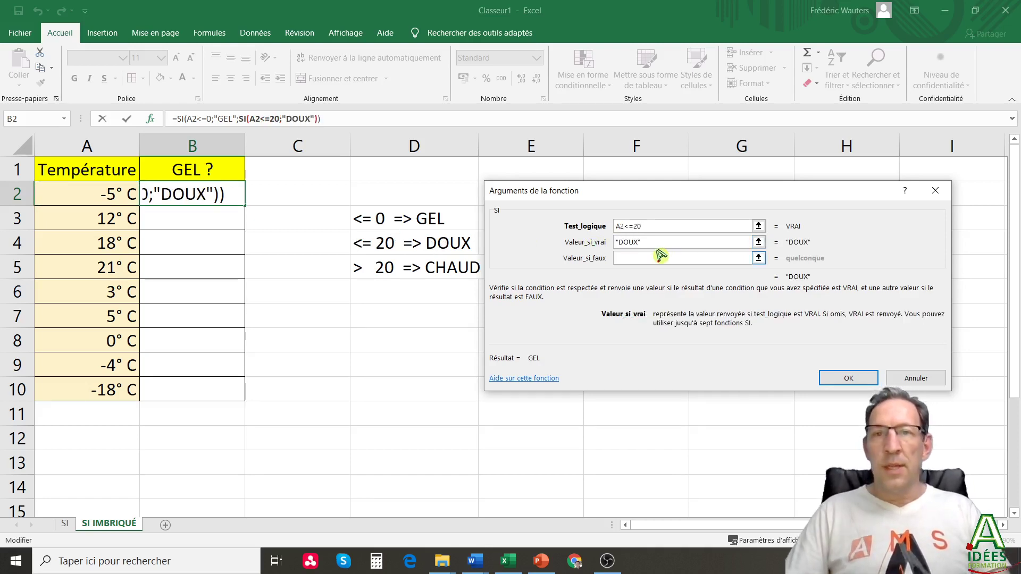
{"action": "left_click", "coordinate": [620, 260]}
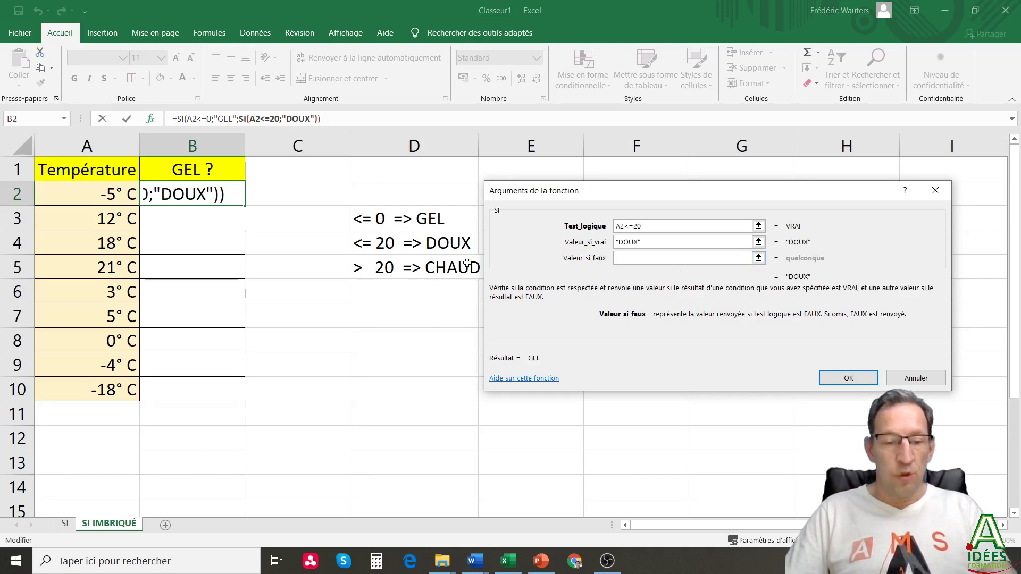
{"action": "type", "text": "\"CHAUD\""}
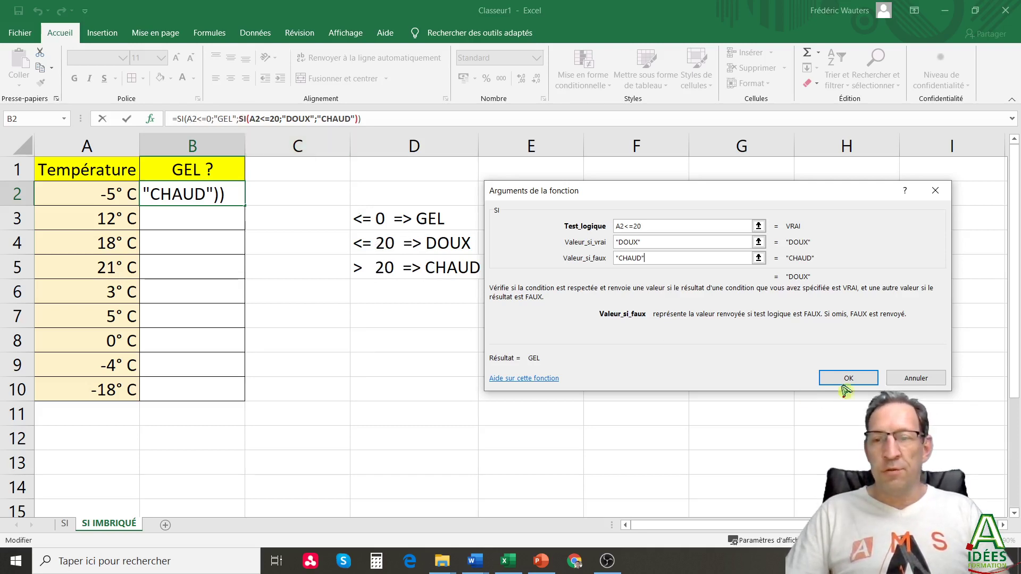
Validate the nested SI formula in B2 and display its text in F2 with FORMULETEXTE(B2)
{"action": "left_click", "coordinate": [853, 378]}
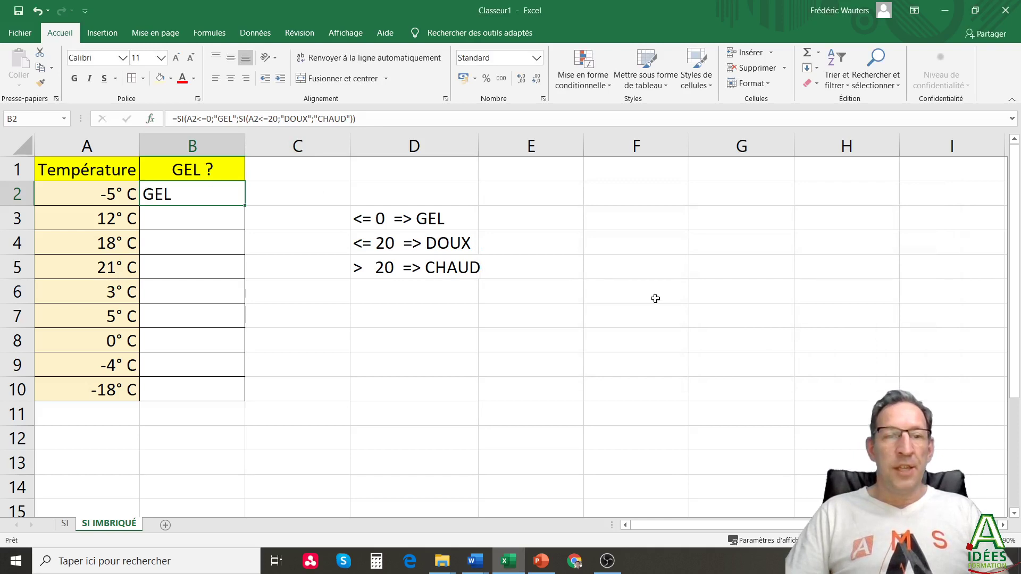
{"action": "left_click", "coordinate": [582, 198]}
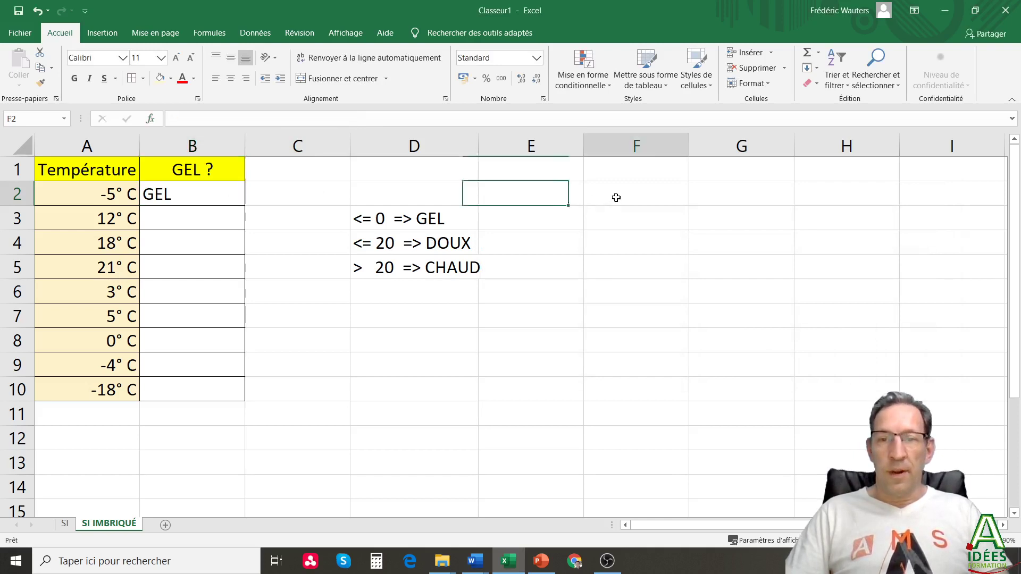
{"action": "left_click", "coordinate": [617, 200]}
{"action": "type", "text": "=formul"}
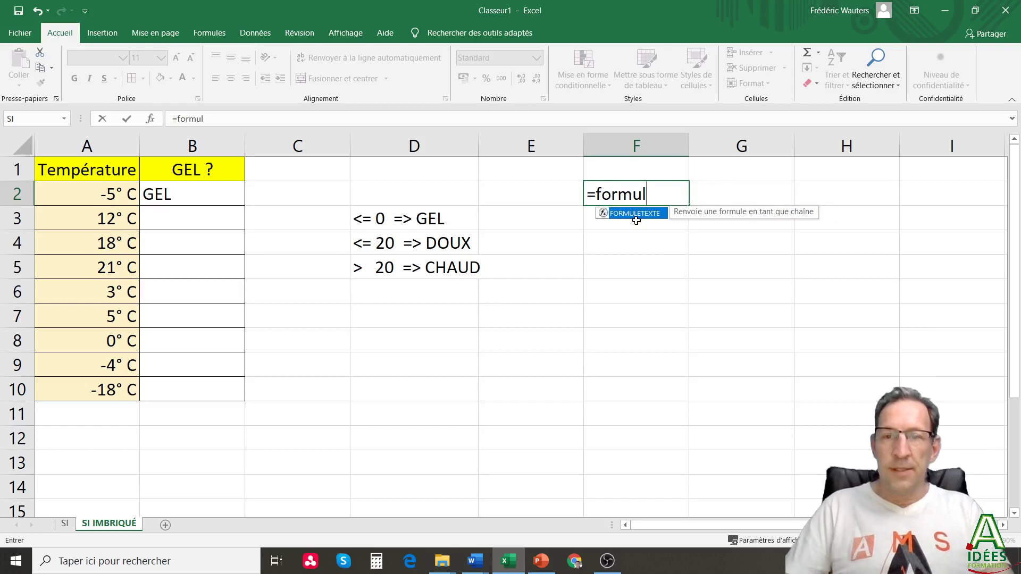
{"action": "key", "text": "Tab"}
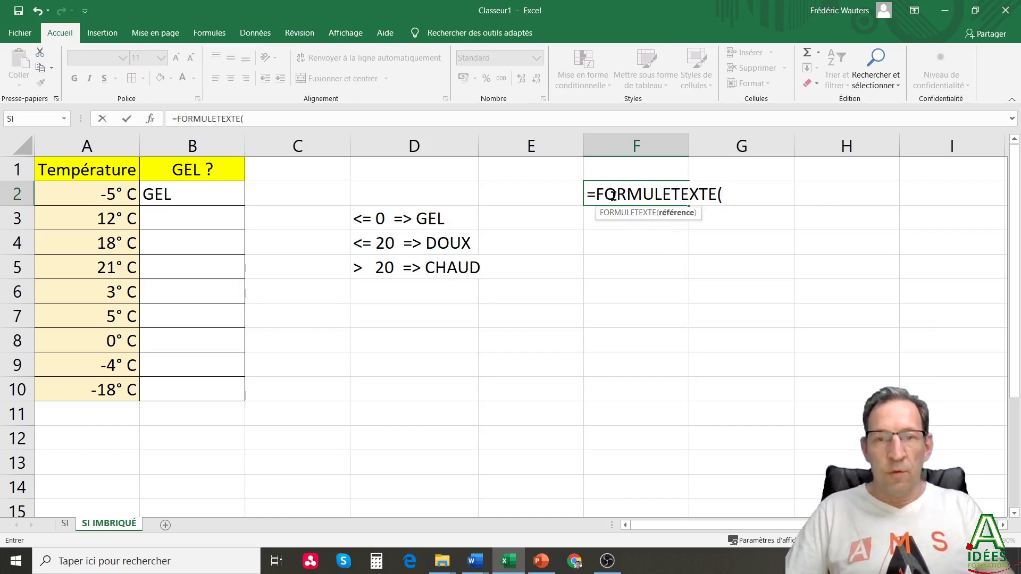
{"action": "left_click", "coordinate": [182, 195]}
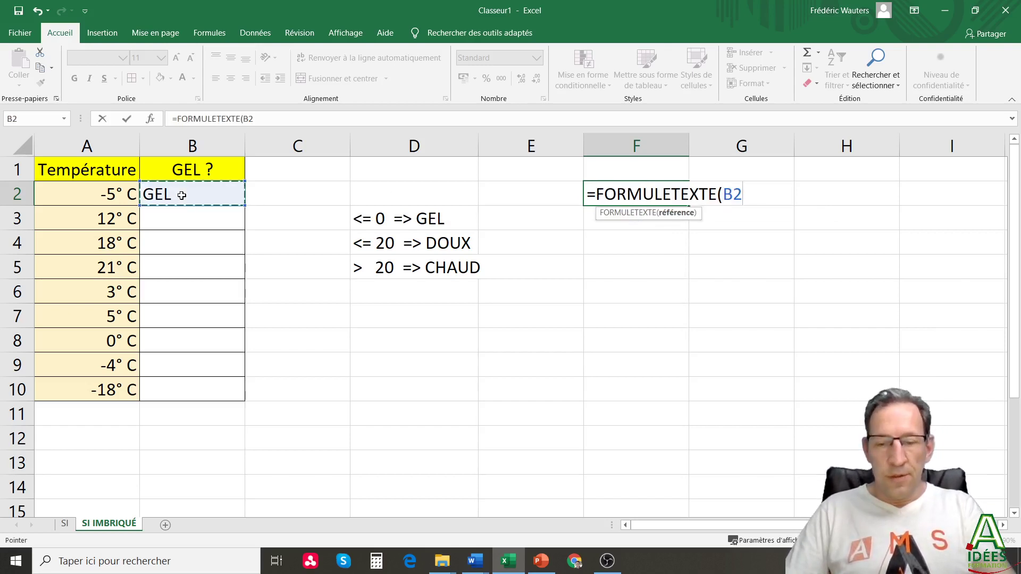
{"action": "key", "text": "Return"}
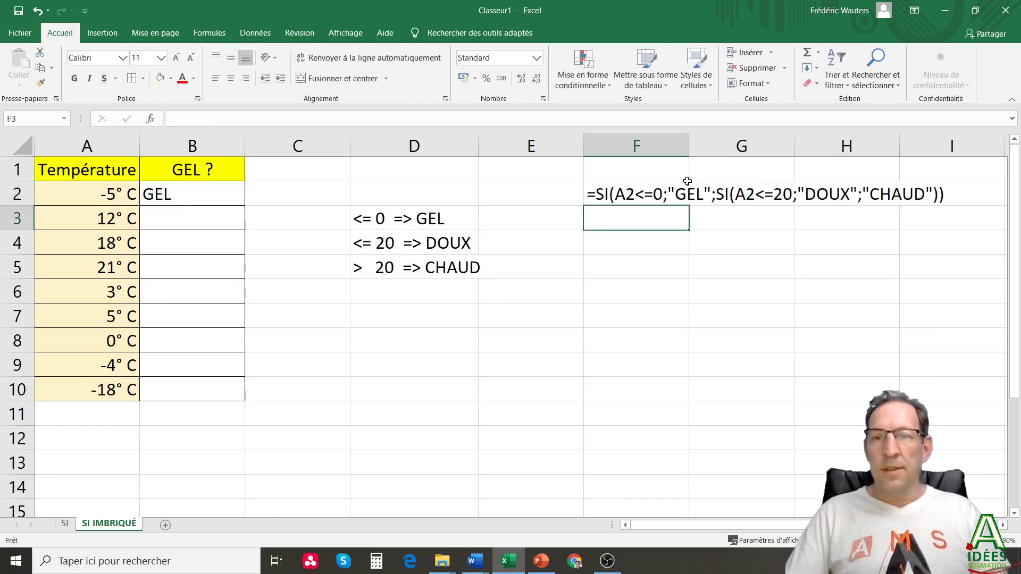
Fit column F's width to its content and copy the FORMULETEXTE formula from F2 down to F10
{"action": "double_click", "coordinate": [686, 146]}
{"action": "left_click", "coordinate": [681, 195]}
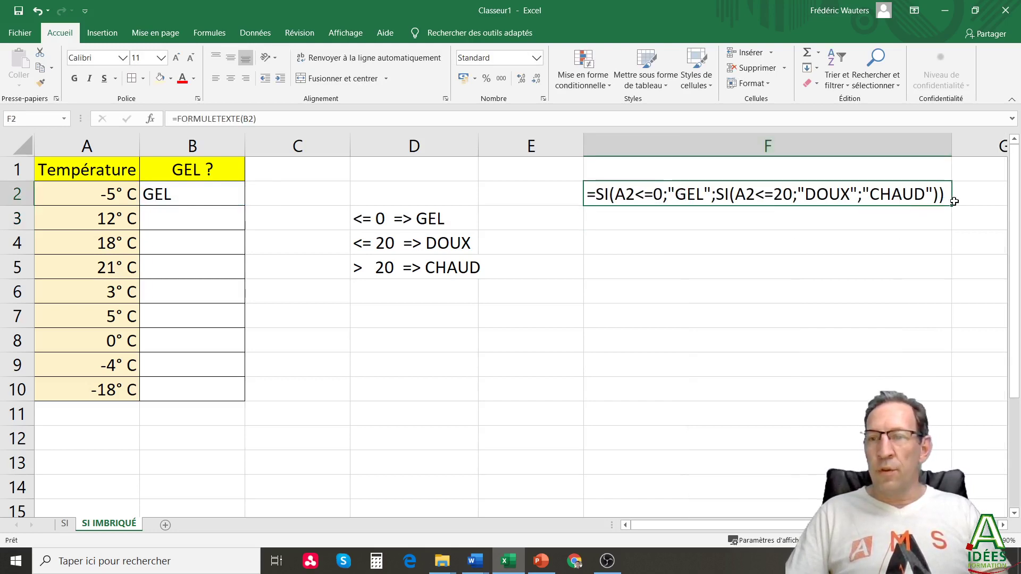
{"action": "left_click_drag", "start_coordinate": [950, 205], "coordinate": [951, 406]}
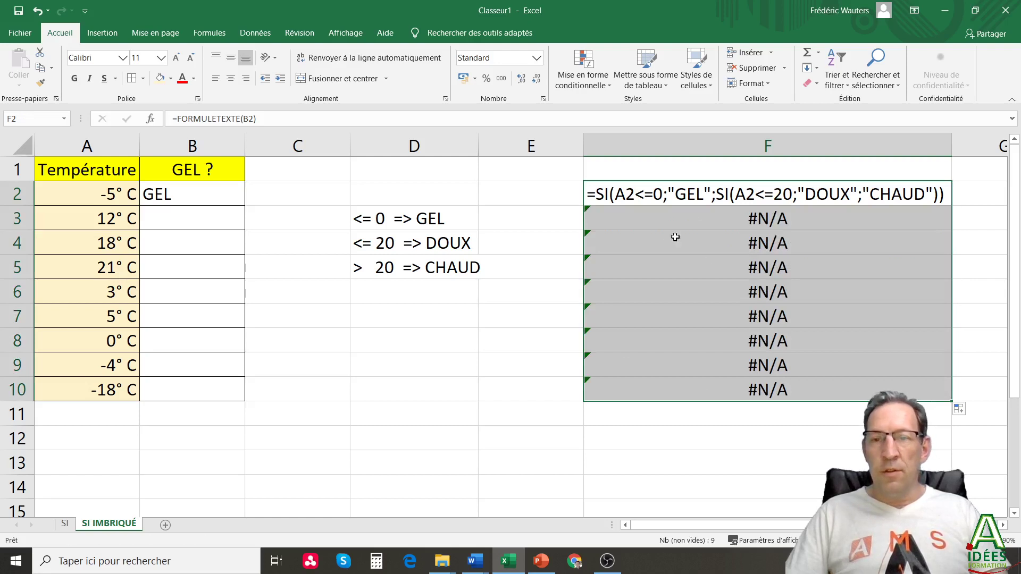
Center the contents of cells B2:B10 horizontally
{"action": "left_click", "coordinate": [194, 196]}
{"action": "left_click_drag", "start_coordinate": [194, 196], "coordinate": [170, 382]}
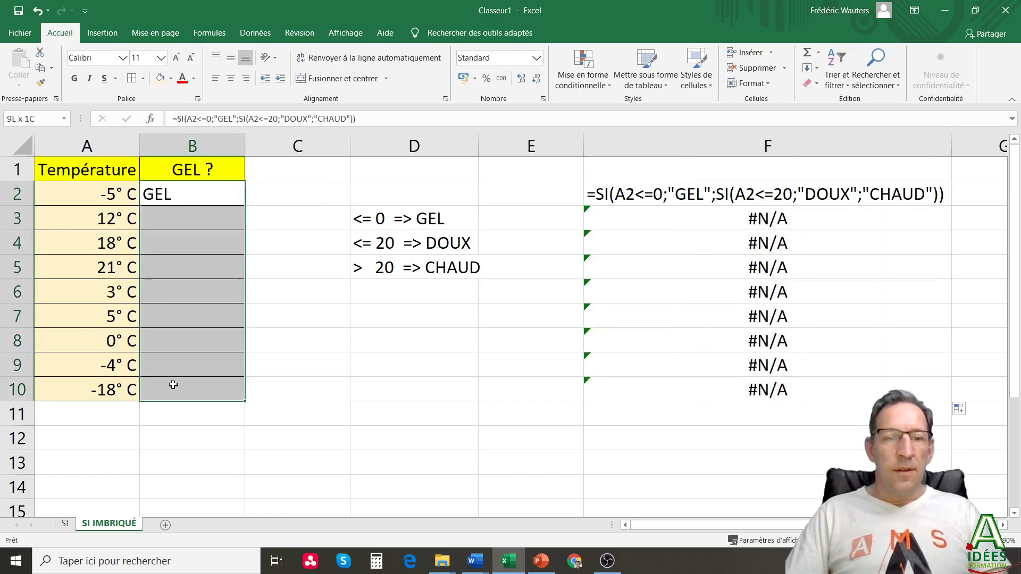
{"action": "left_click", "coordinate": [230, 78]}
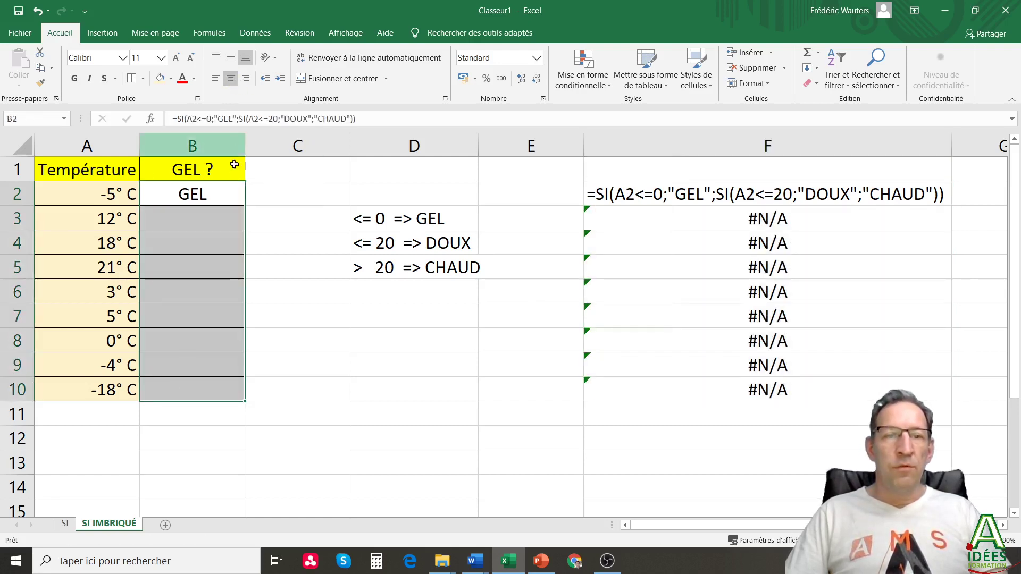
Copy the nested SI formula from B2 down to B10 and refit column F's width to the formula texts
{"action": "left_click", "coordinate": [228, 193]}
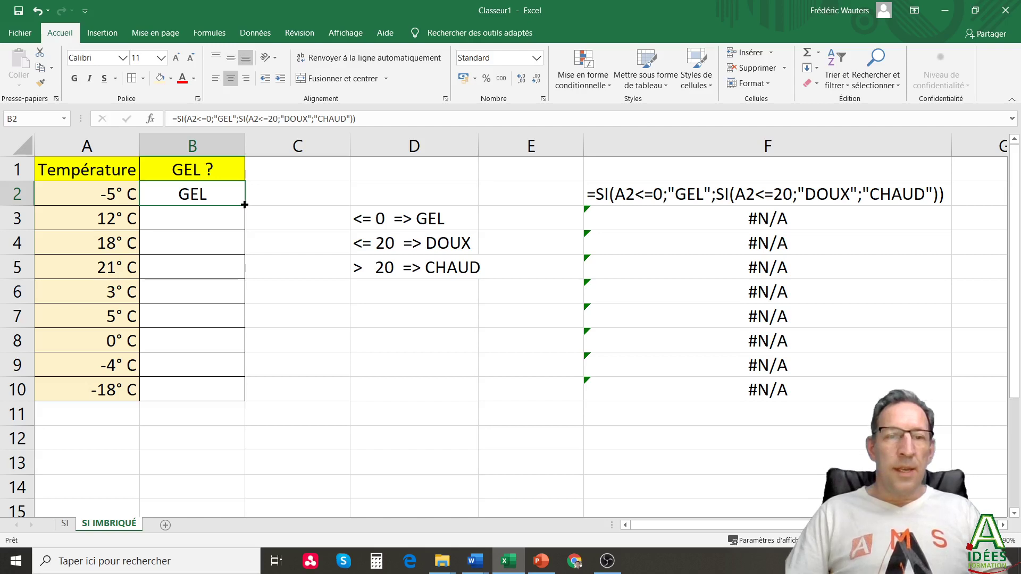
{"action": "left_click_drag", "start_coordinate": [244, 204], "coordinate": [236, 394]}
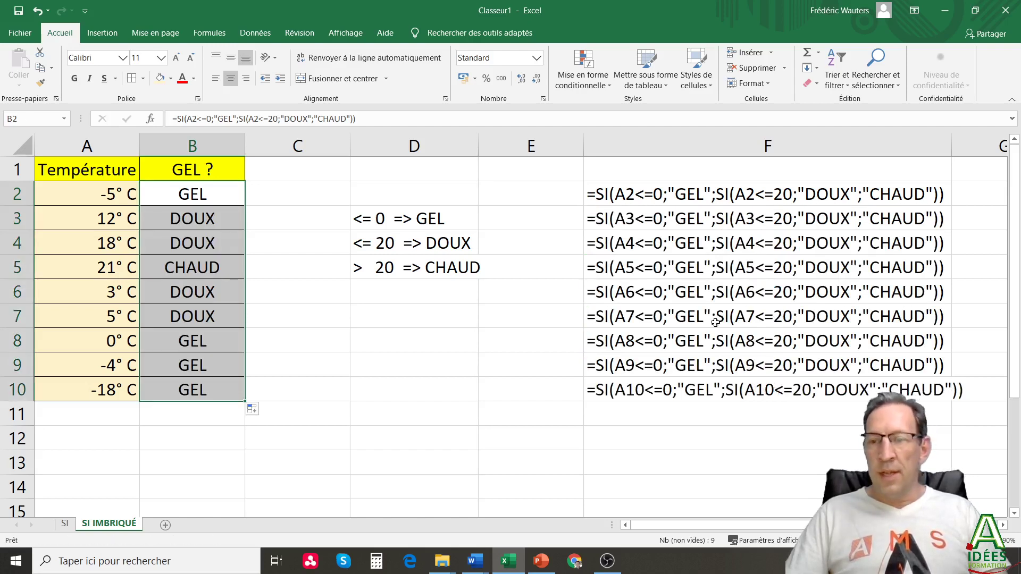
{"action": "double_click", "coordinate": [951, 144]}
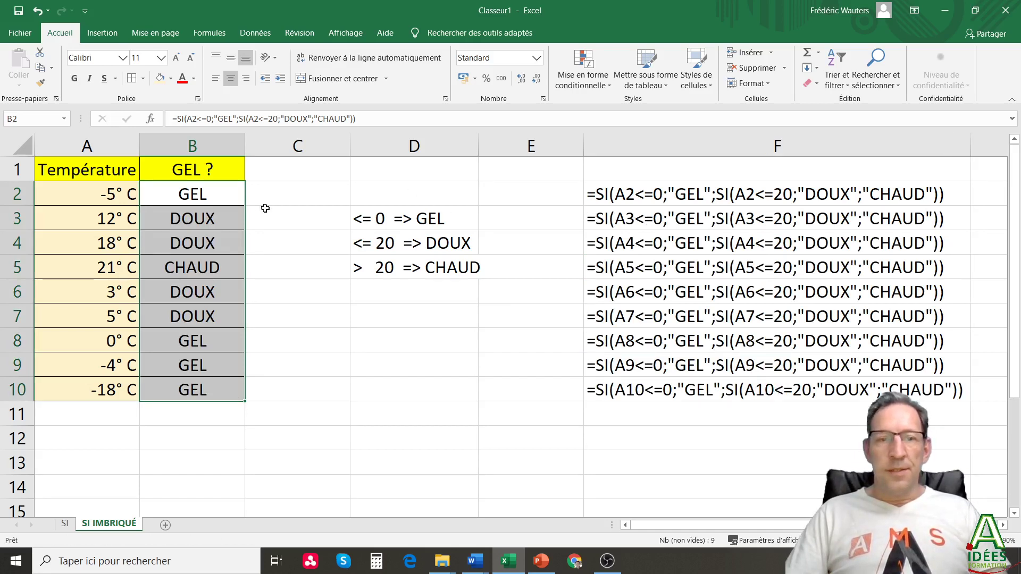
Compare the temperatures in A2, A3 and A5 with the classifications in B2:B10 and the GEL, DOUX and CHAUD rules
{"action": "left_click", "coordinate": [201, 193]}
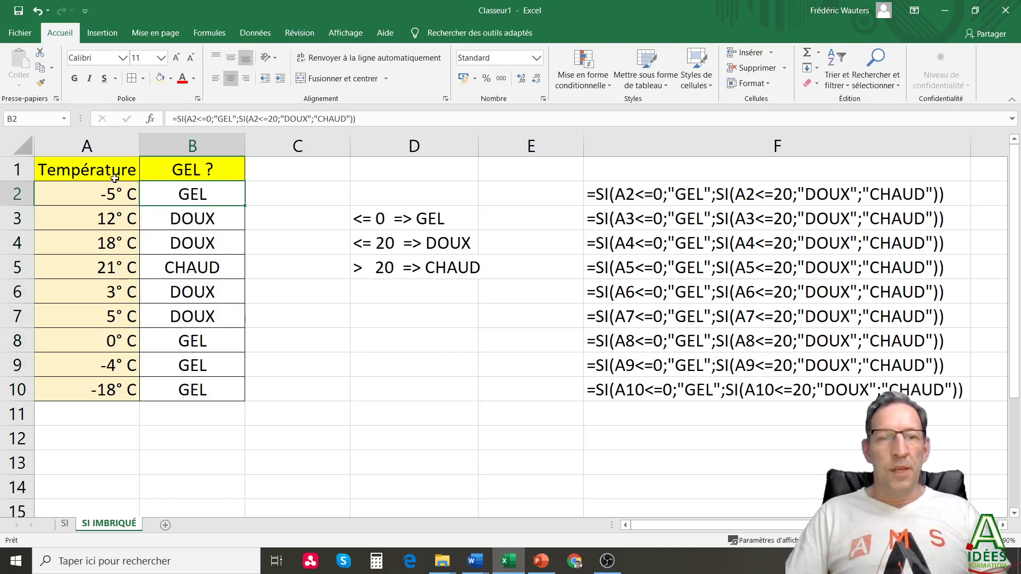
{"action": "left_click", "coordinate": [89, 195]}
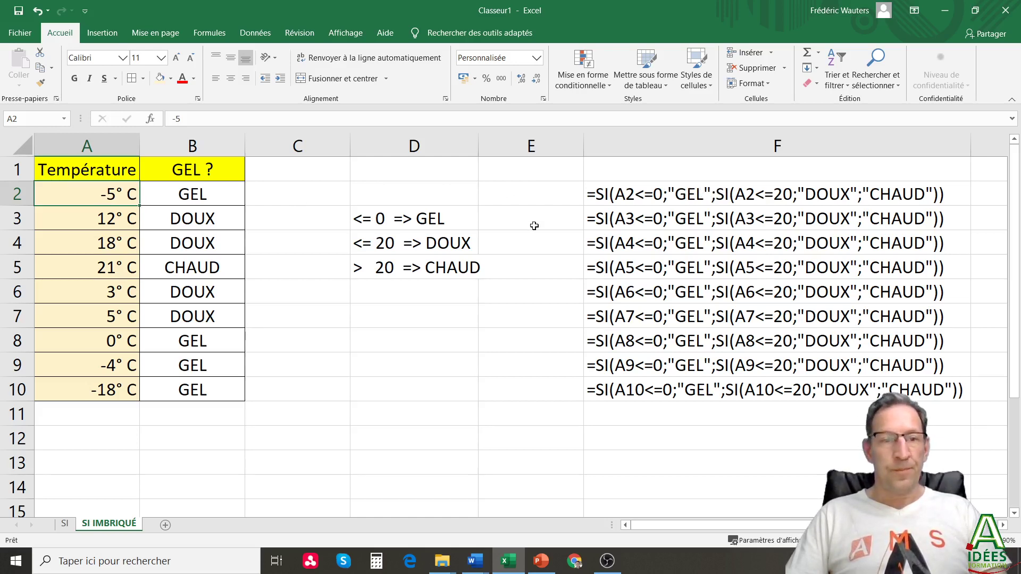
{"action": "left_click", "coordinate": [109, 216]}
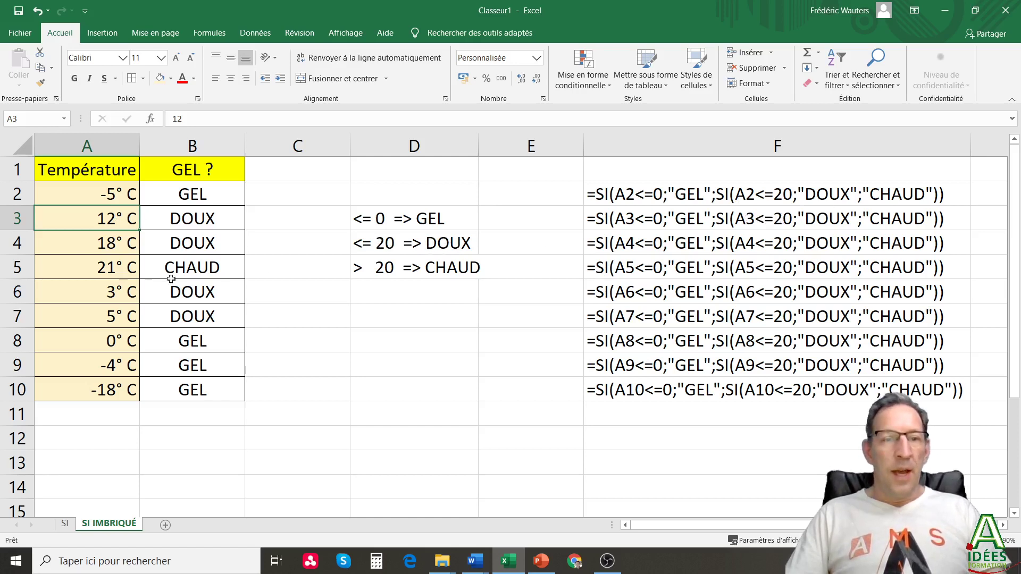
{"action": "left_click", "coordinate": [118, 269]}
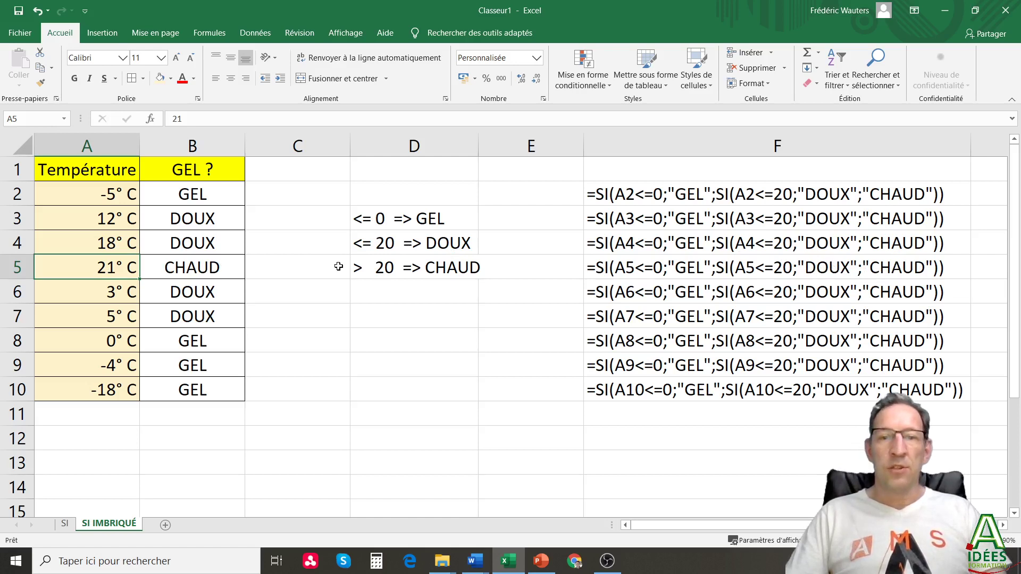
{"action": "left_click_drag", "start_coordinate": [194, 195], "coordinate": [183, 404]}
{"action": "left_click", "coordinate": [169, 433]}
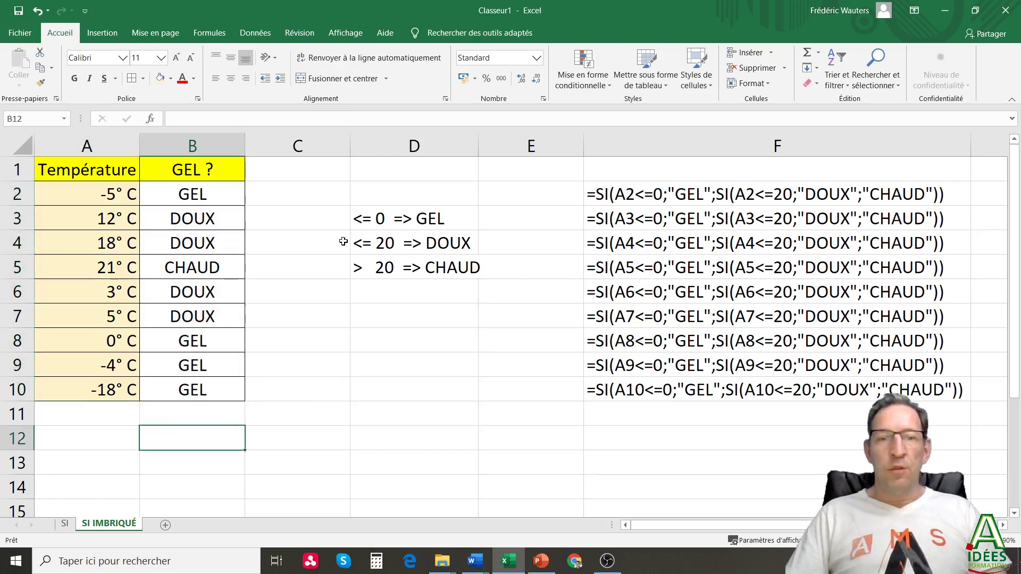